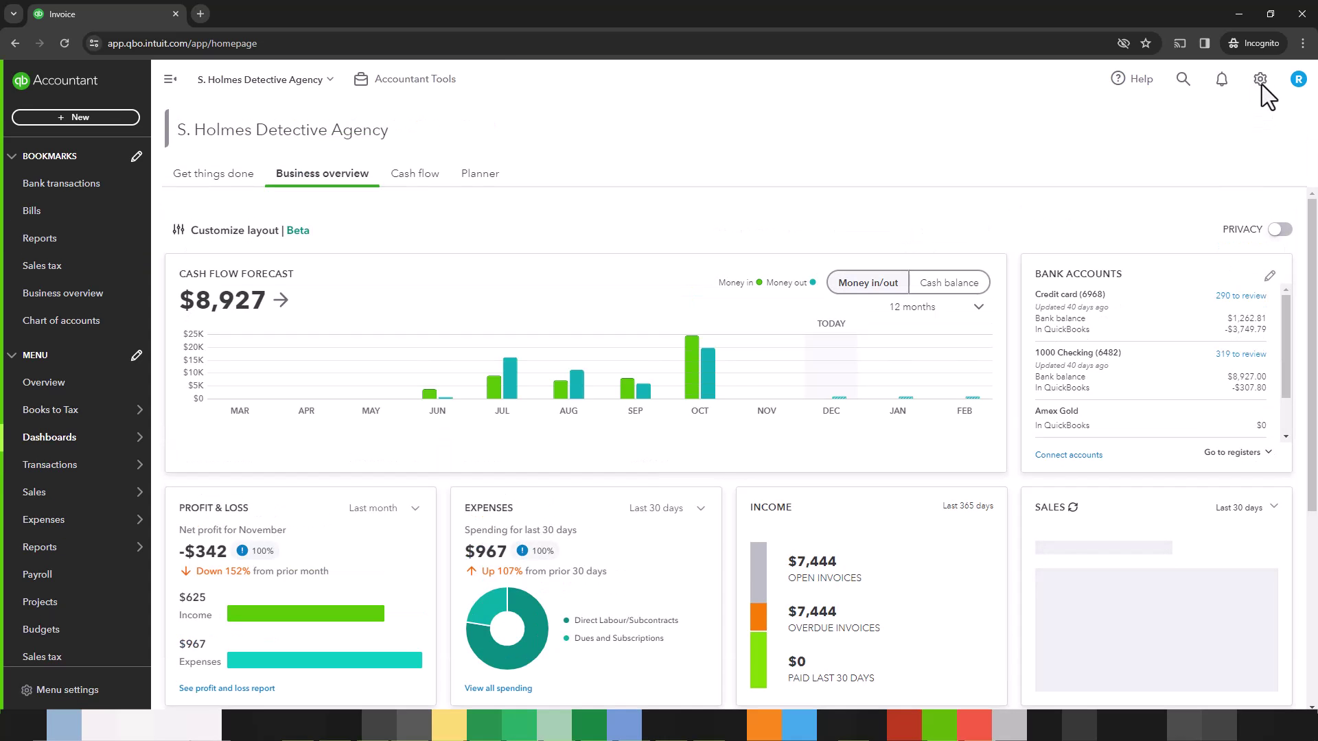
Switch the Discount option on in Sales form content settings and save it
left_click(1260, 82)
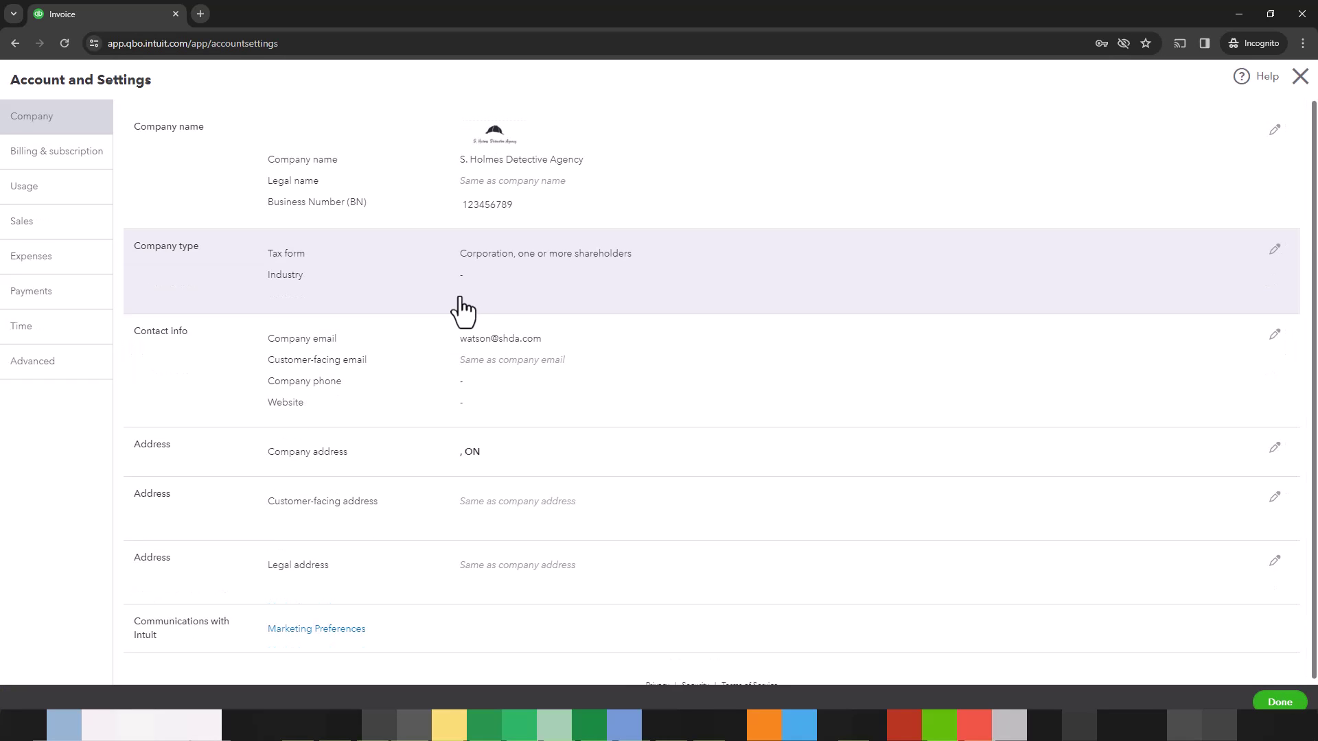
left_click(29, 226)
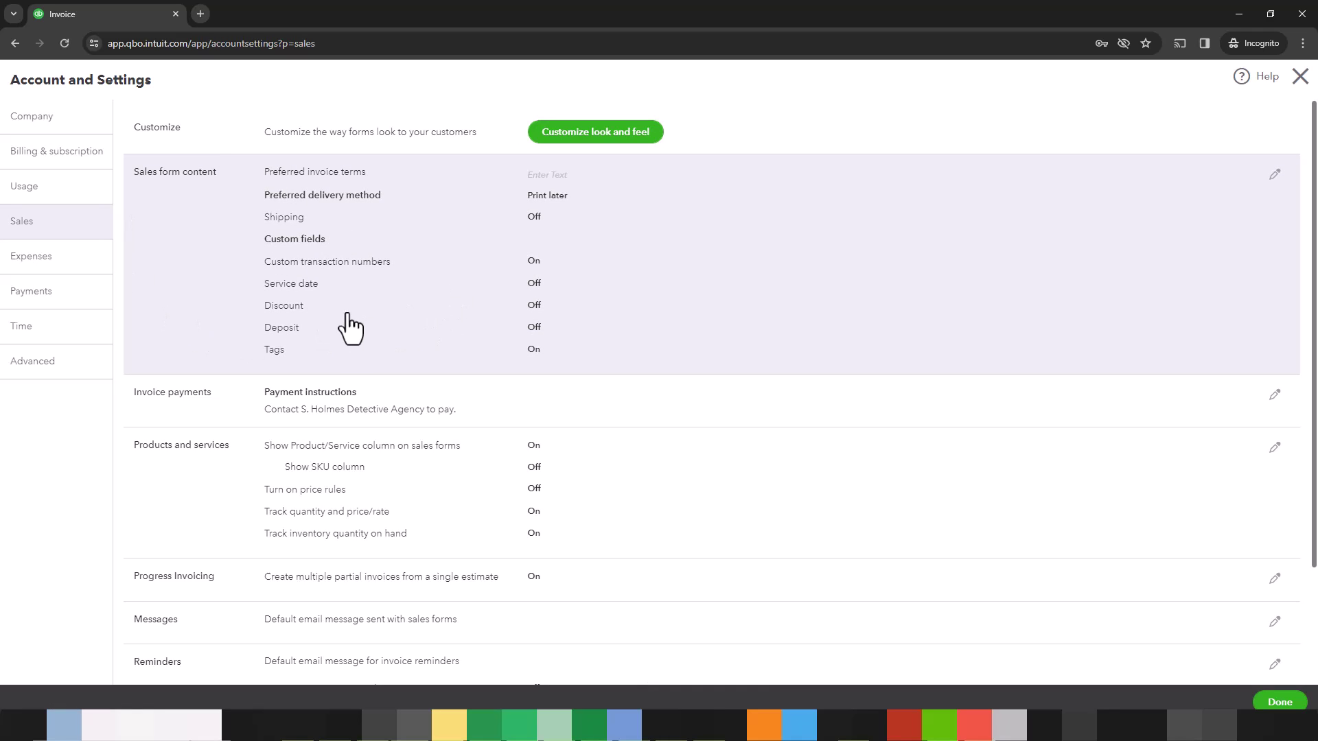
left_click(285, 323)
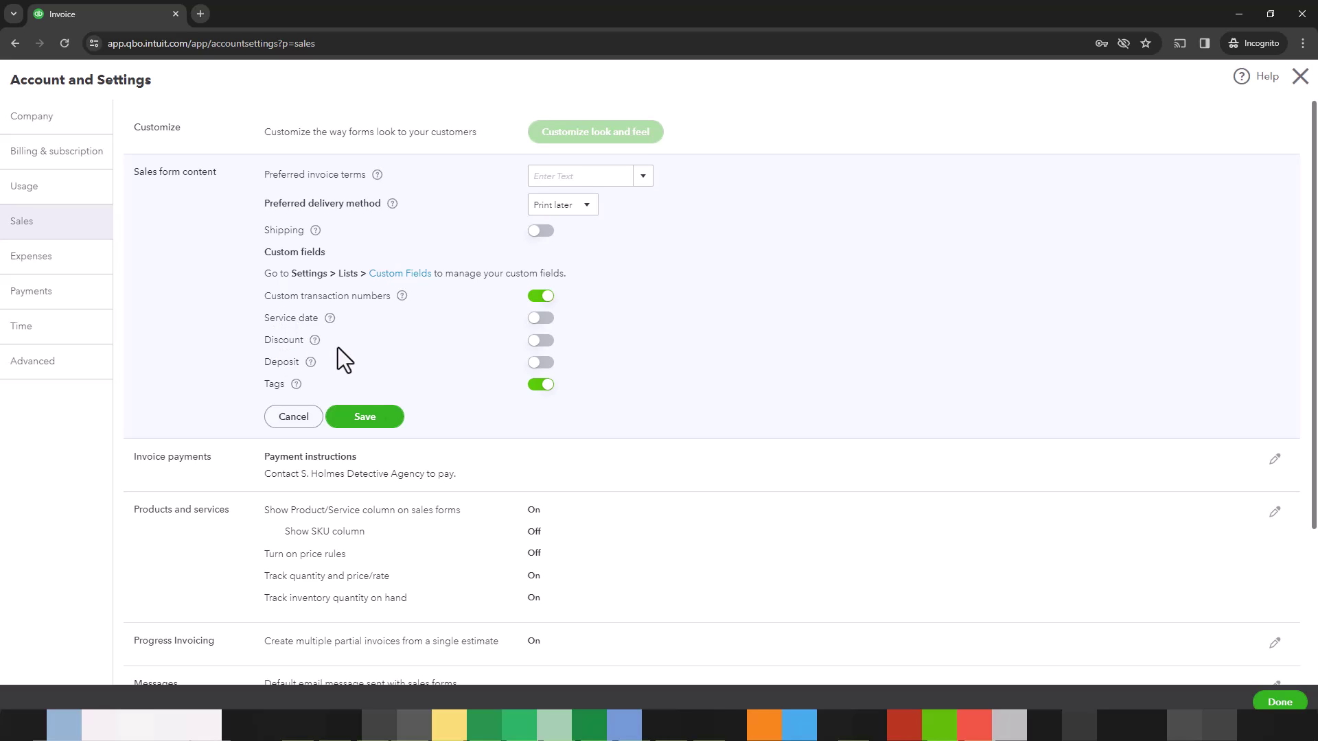
left_click(537, 341)
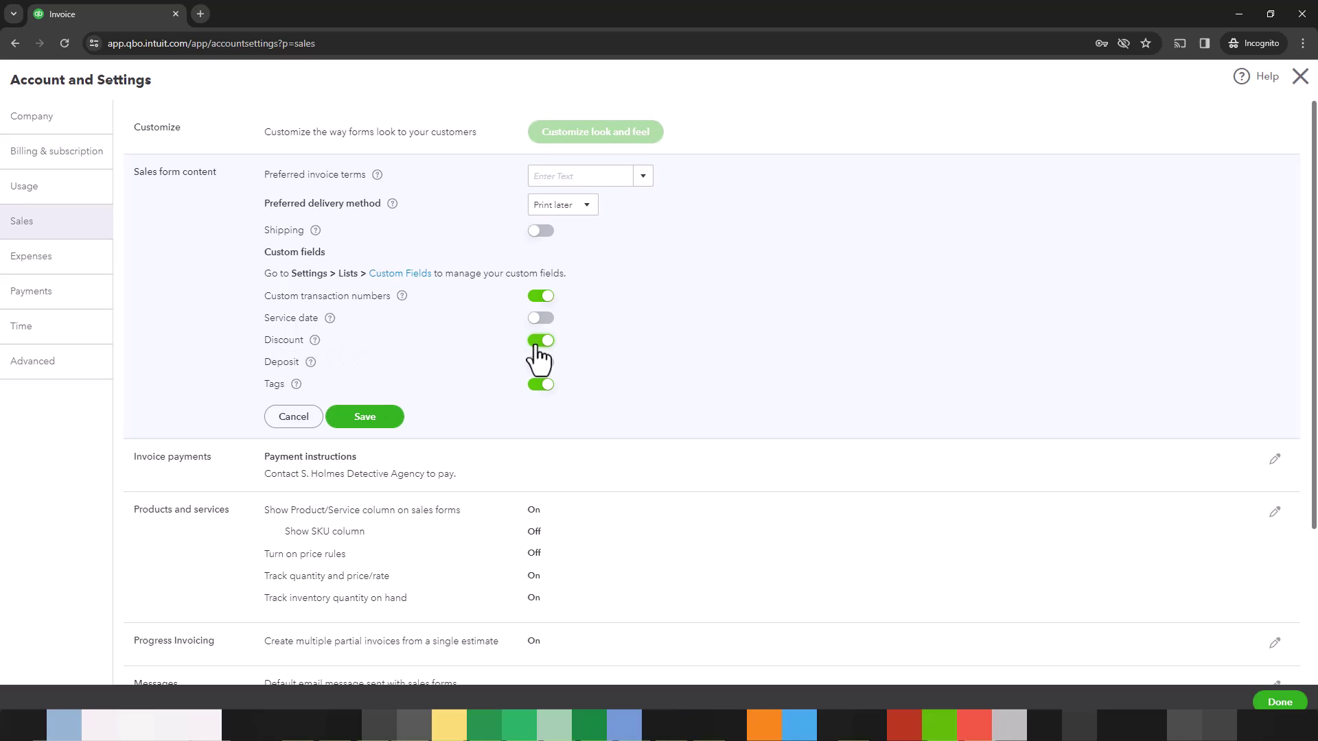
left_click(375, 422)
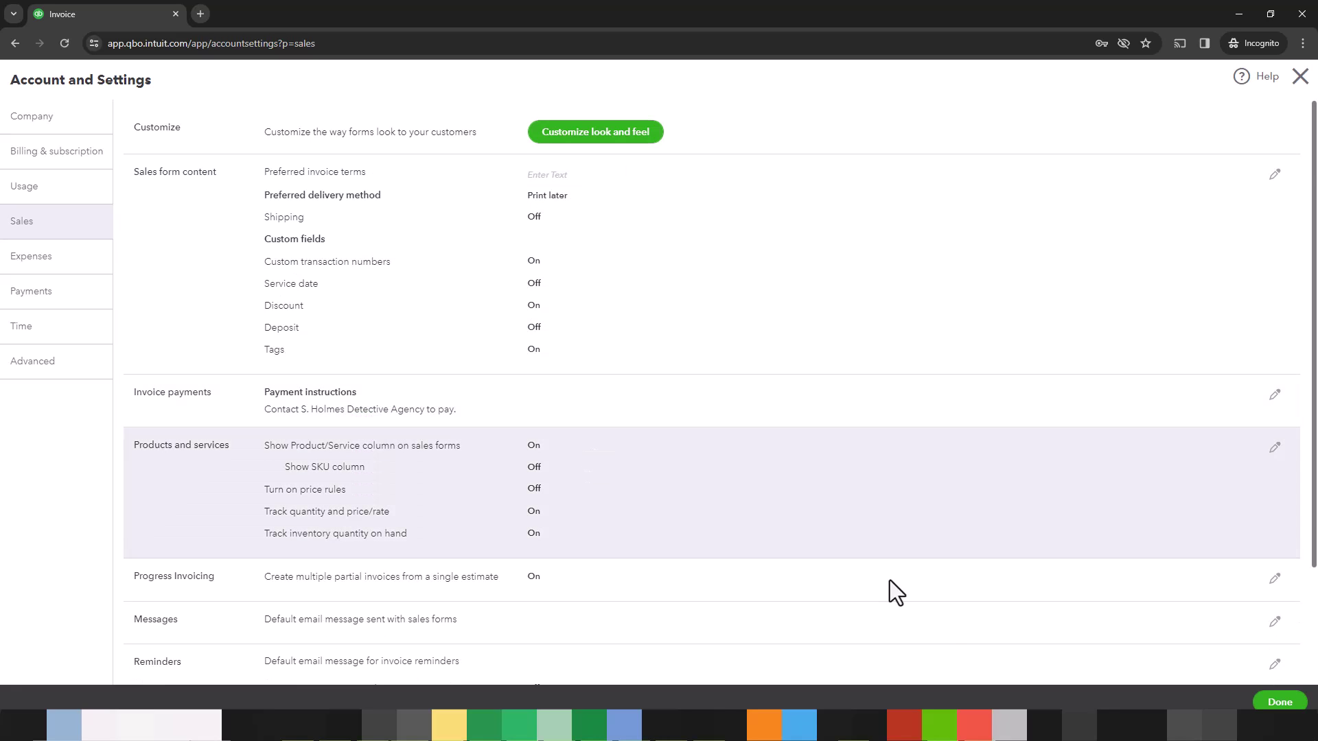
Close settings, start a new invoice and check its Discount percent dropdown, leaving it unchanged
left_click(1279, 702)
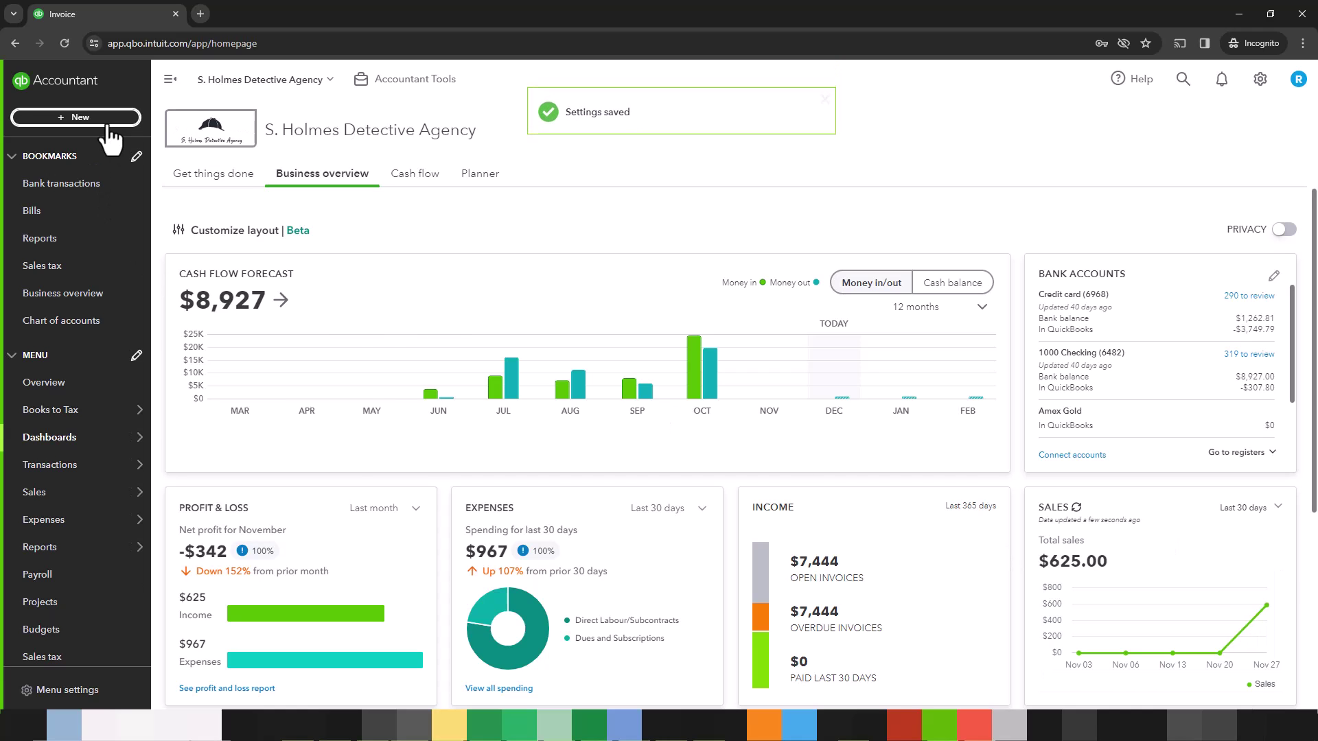
left_click(107, 122)
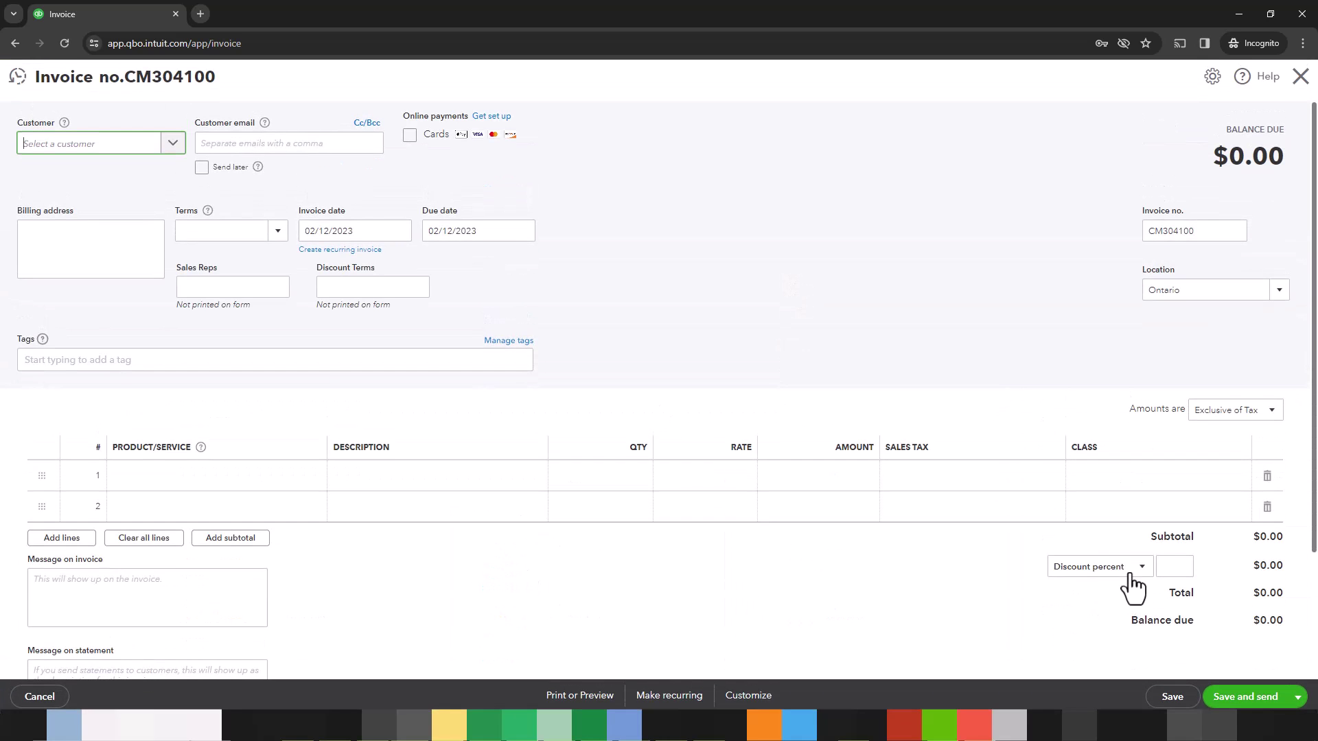
left_click(1132, 575)
left_click(1127, 575)
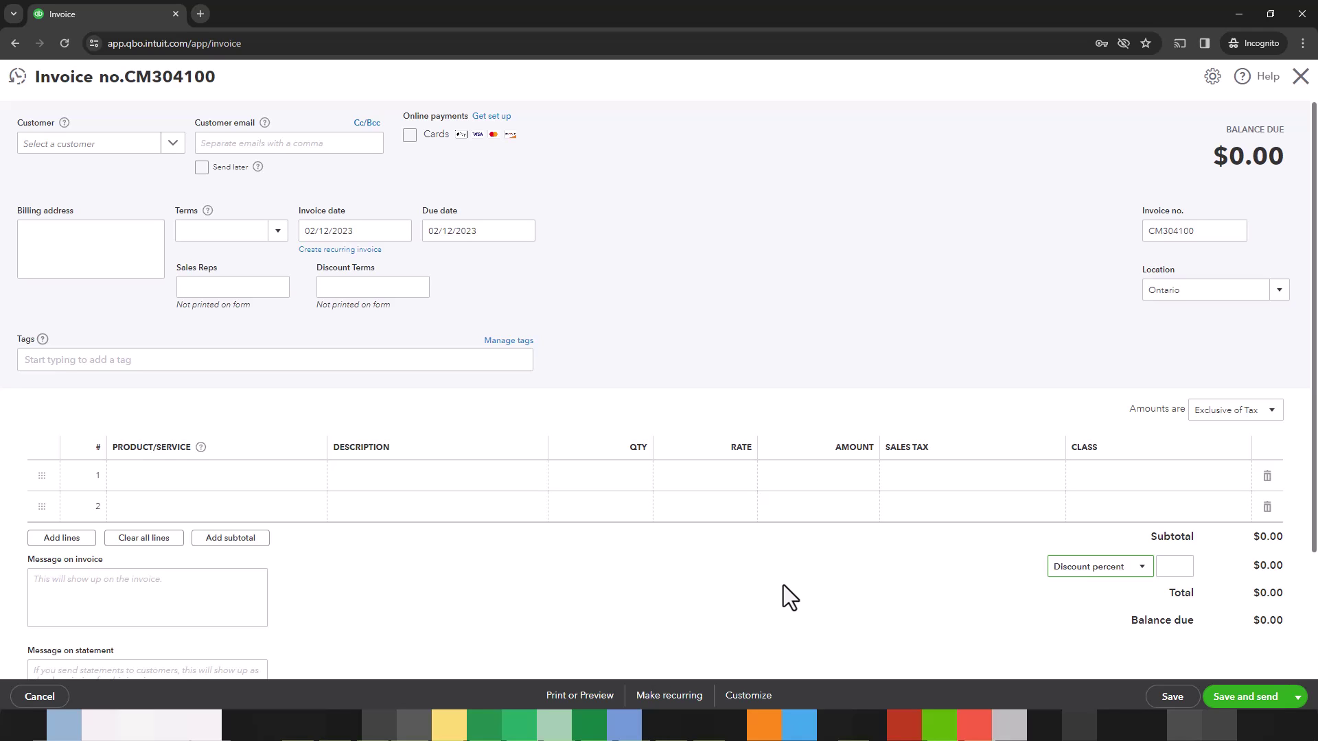
Select Adversary Co. as the customer and add 5 Audio Recording Devices at 125 on line 1
left_click(172, 143)
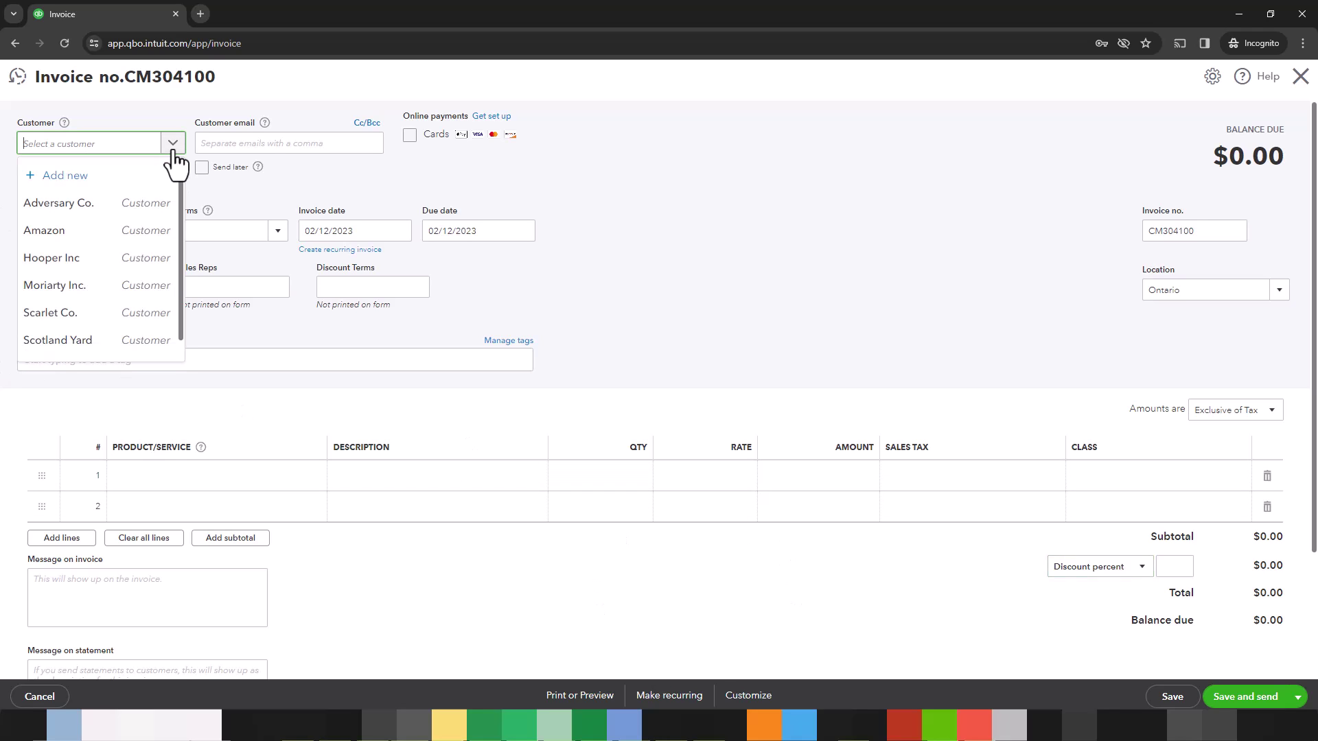
left_click(60, 211)
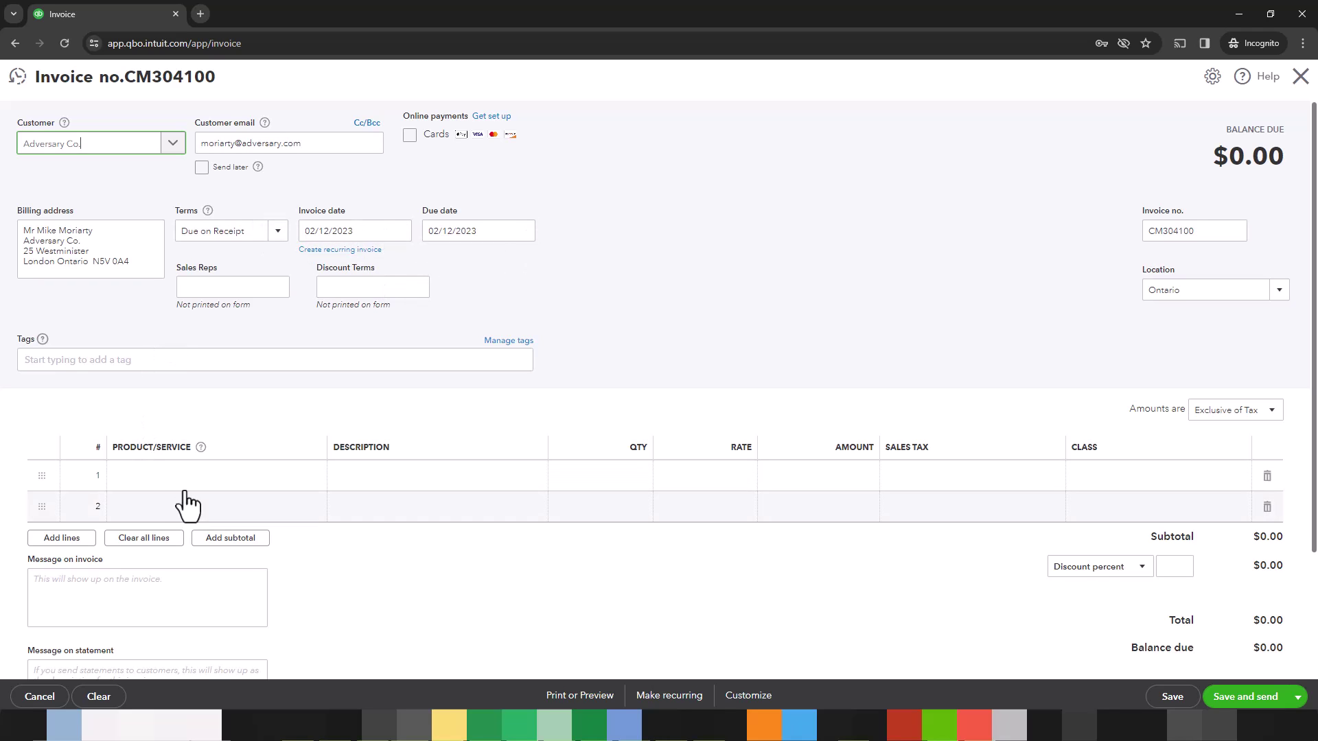
left_click(230, 488)
left_click(312, 477)
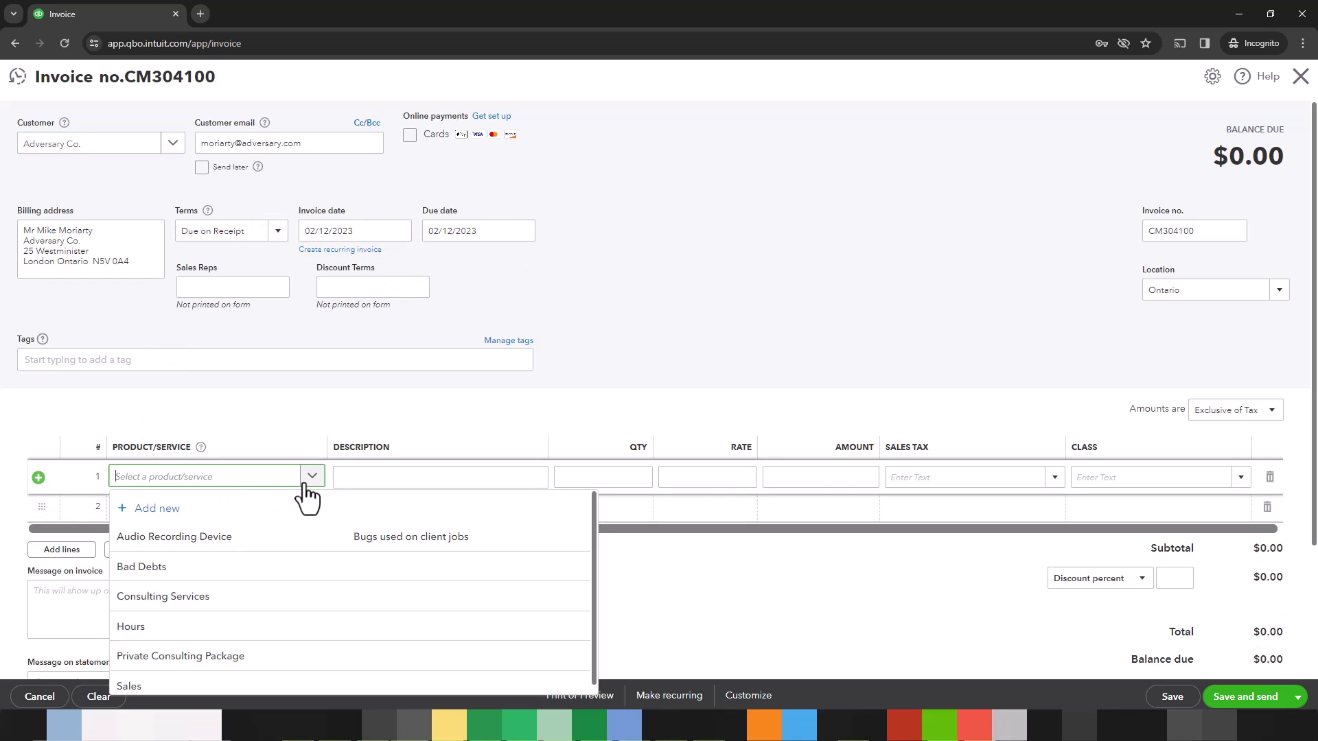
left_click(180, 542)
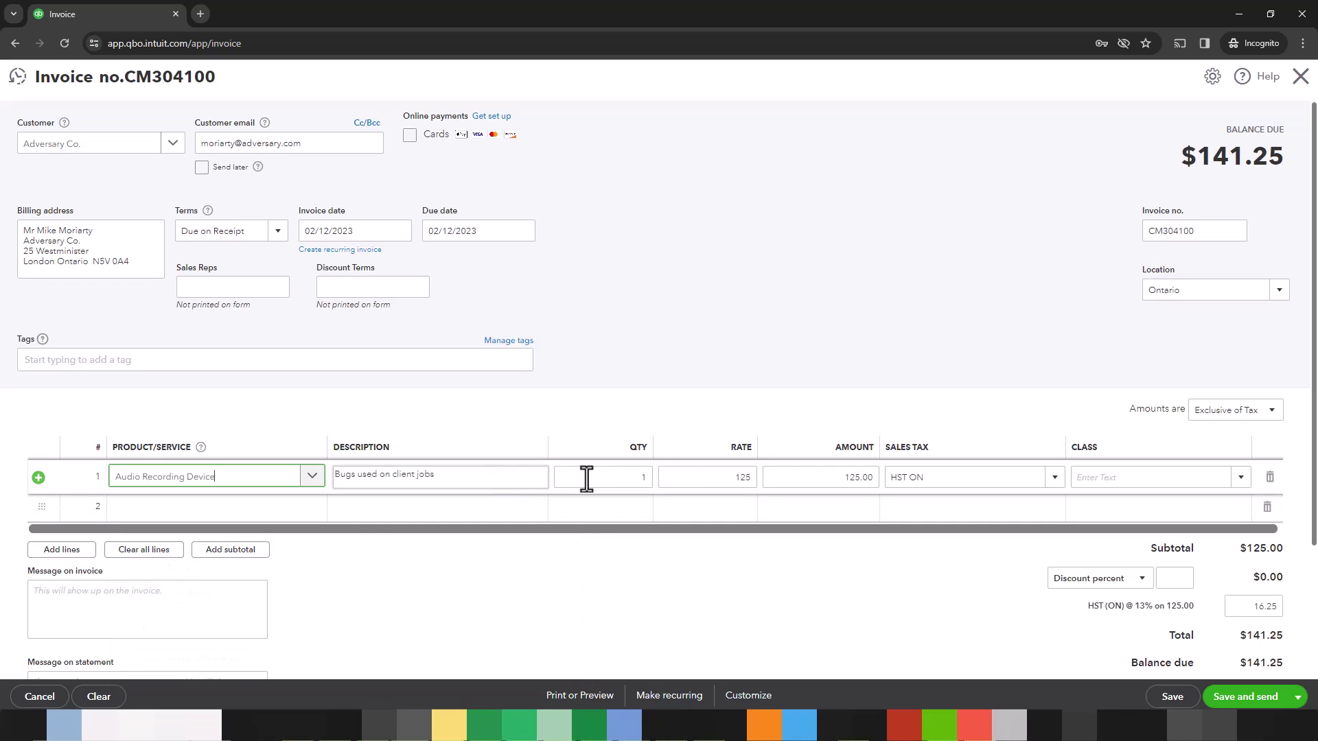
left_click(635, 478)
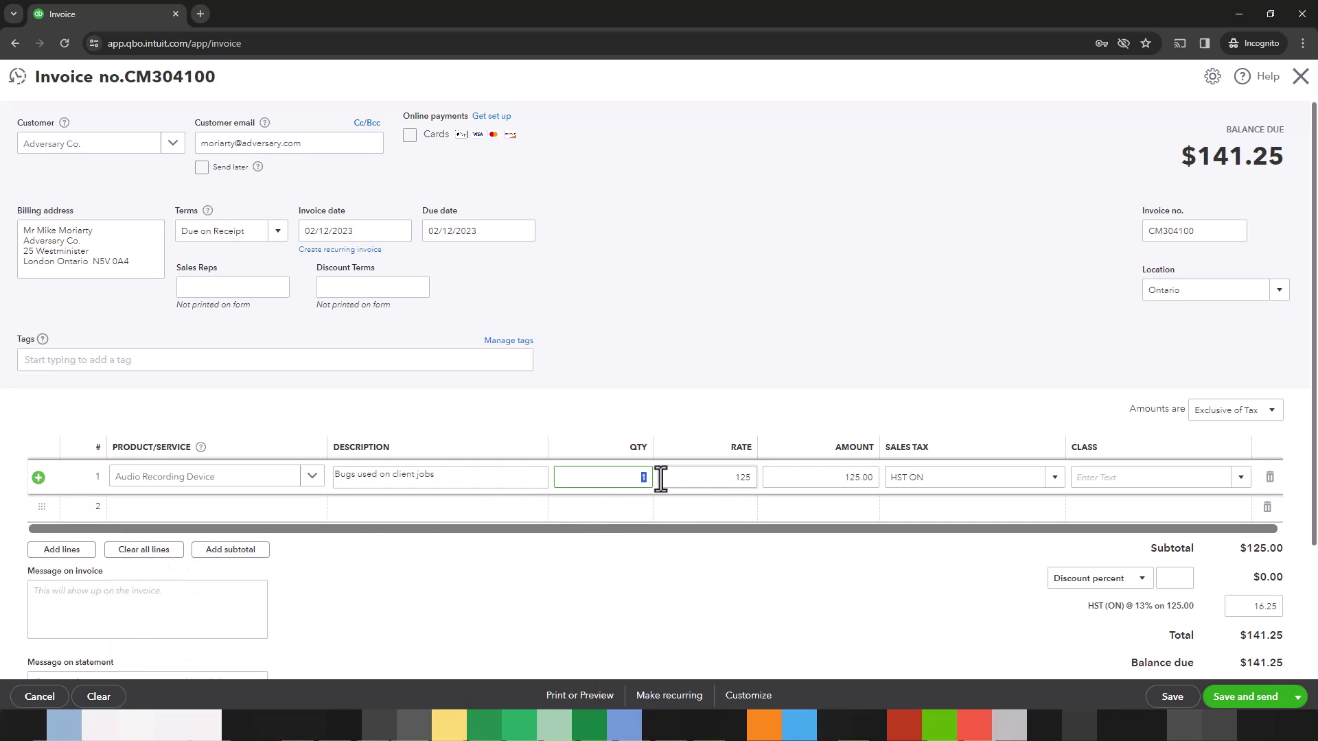
type("5")
key("Tab")
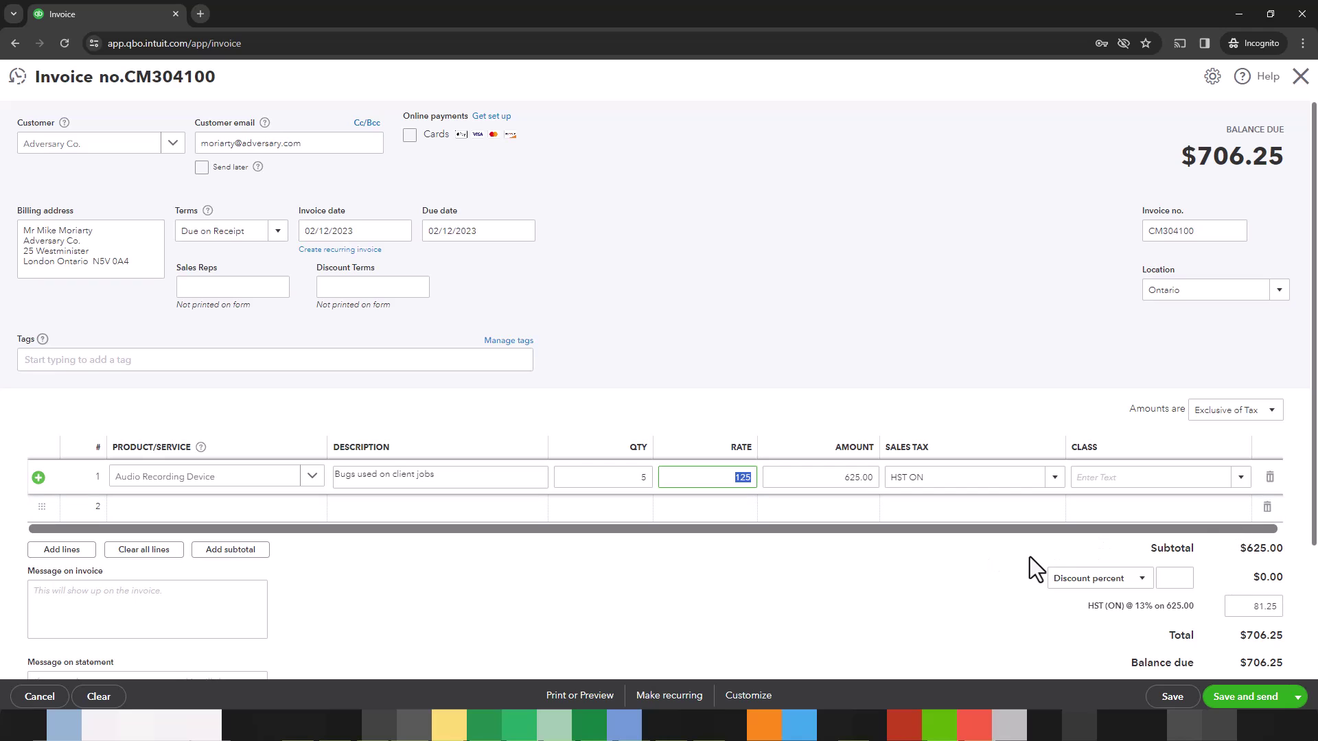
scroll(1028, 557, "down", 1)
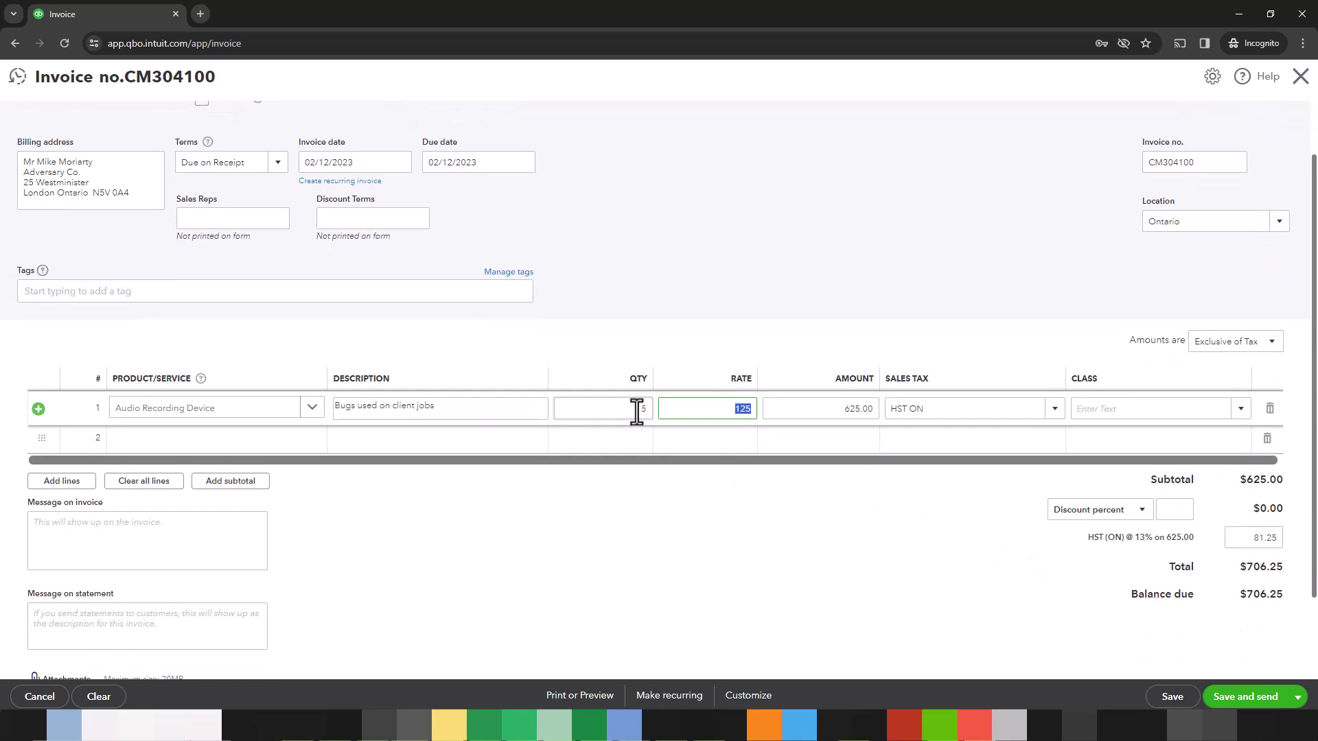
left_click(637, 412)
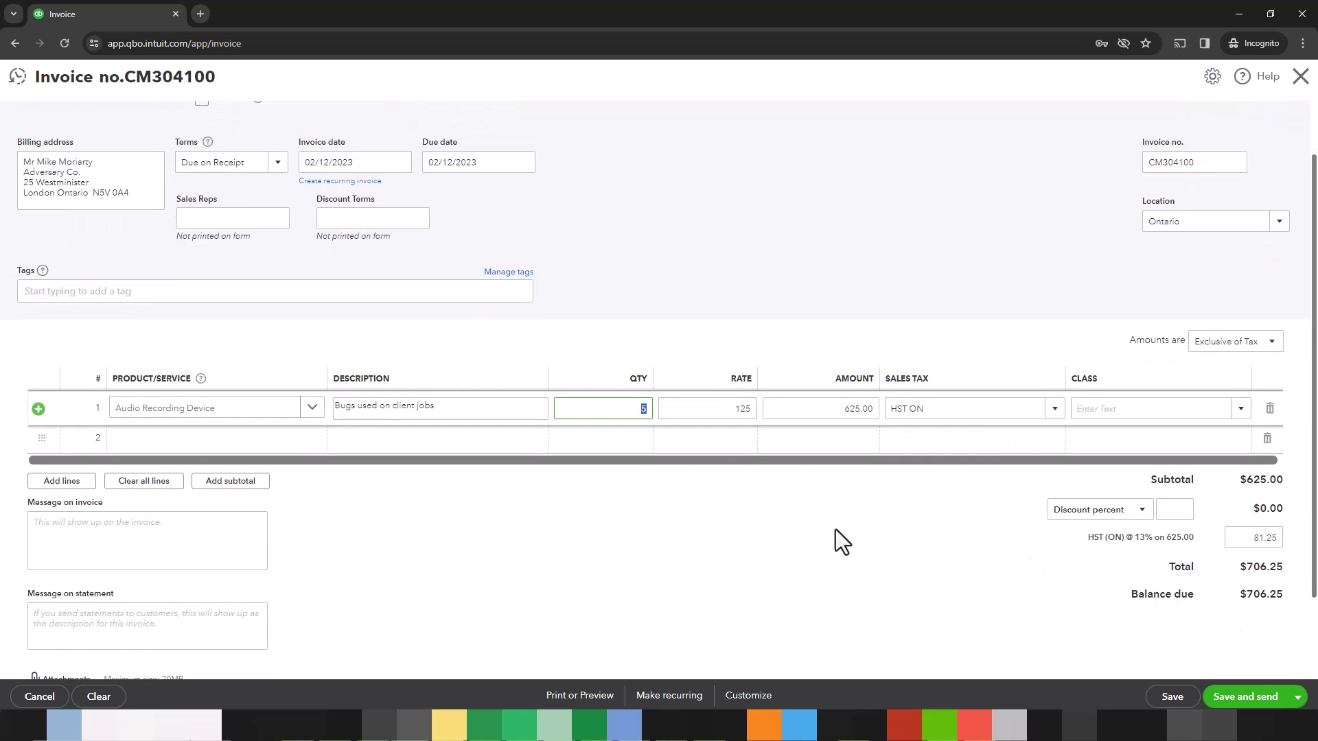
Enter a 10 percent discount on the invoice
left_click(1099, 514)
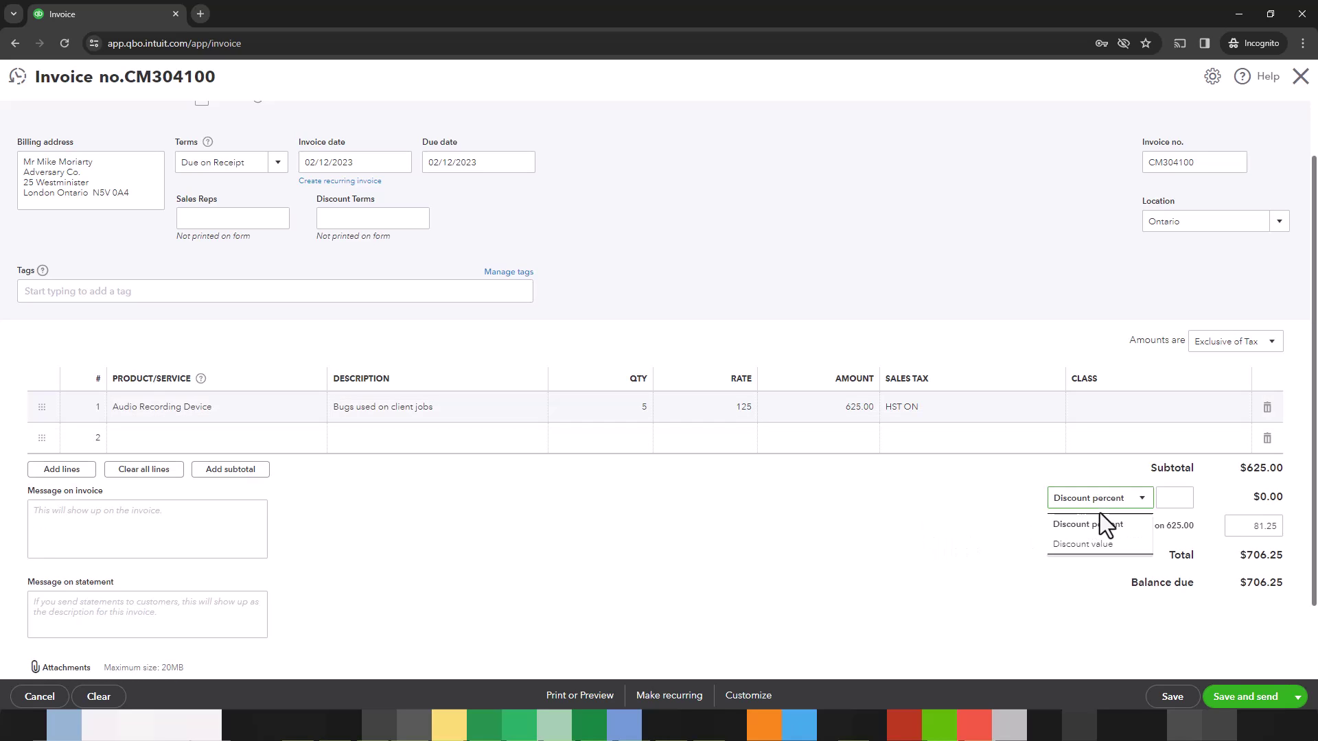
left_click(1175, 501)
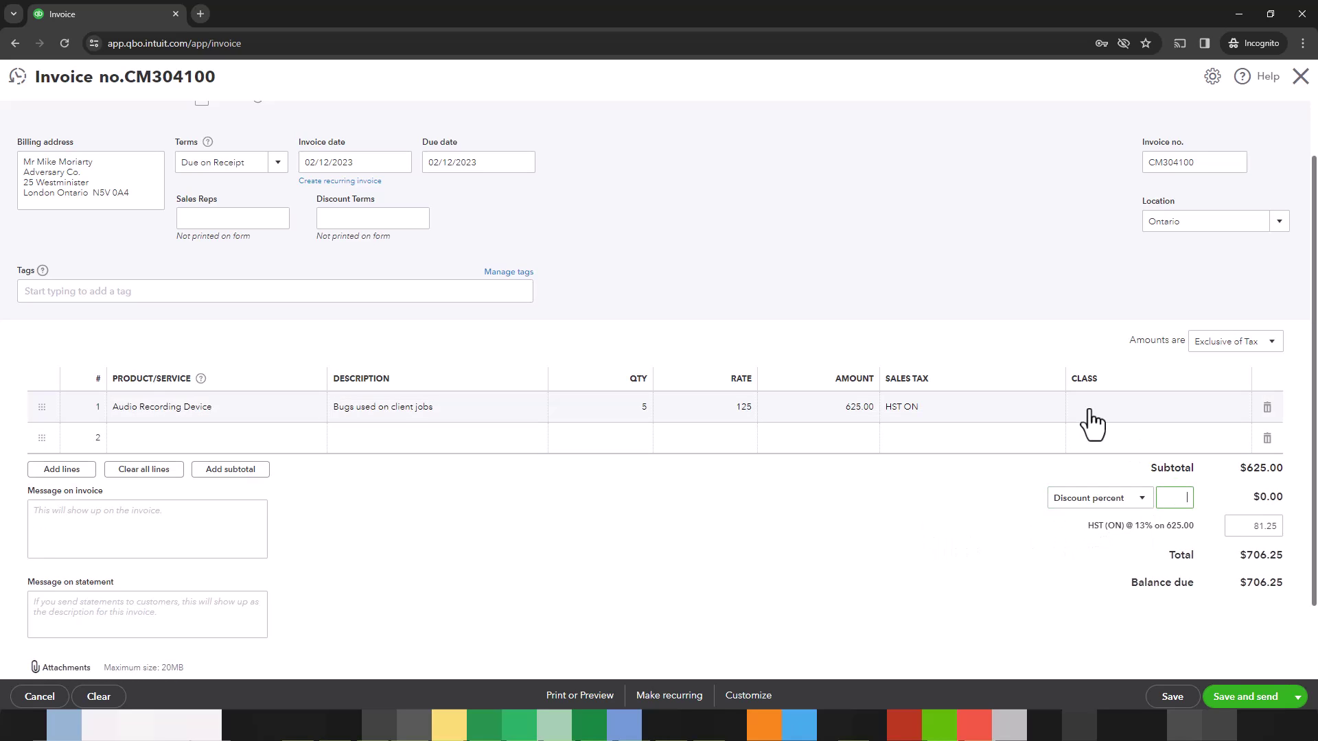
type("10")
left_click(820, 518)
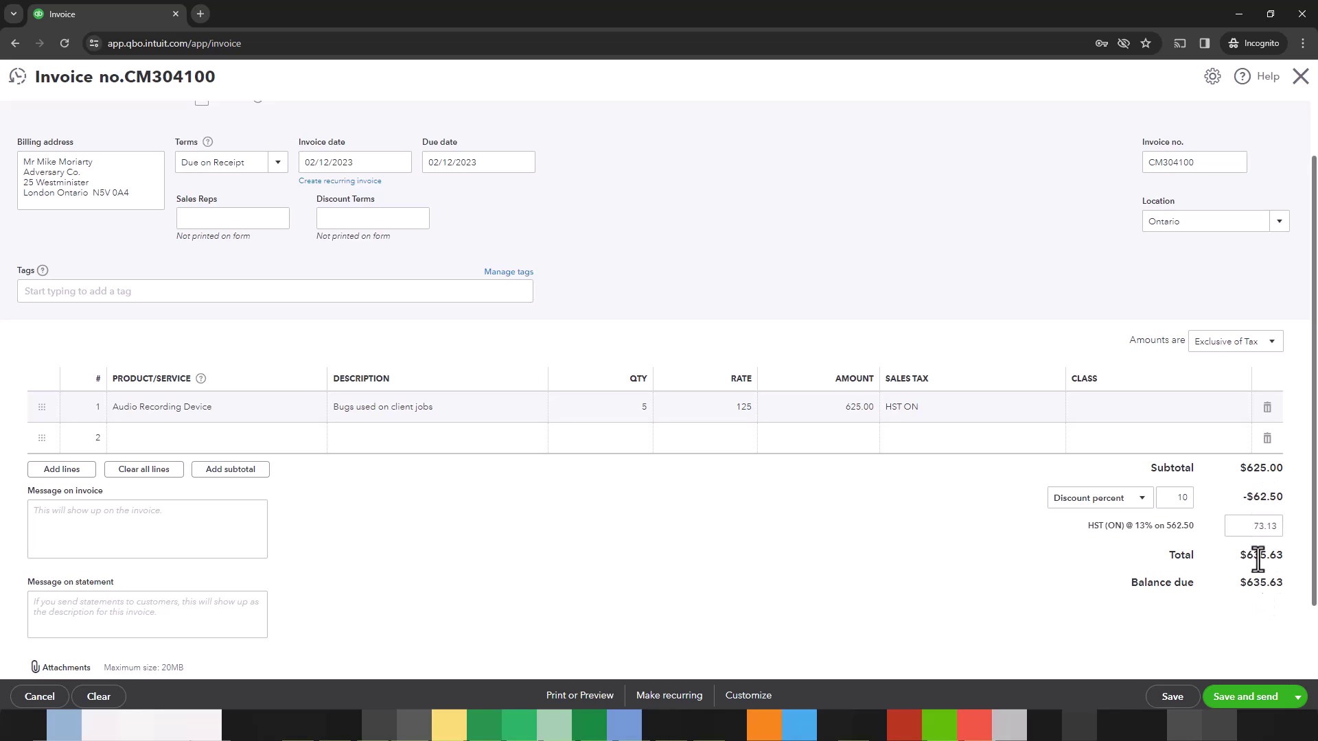
Change the discount to a fixed $50 value, leaving $649.75 due, and save the invoice
left_click(1134, 507)
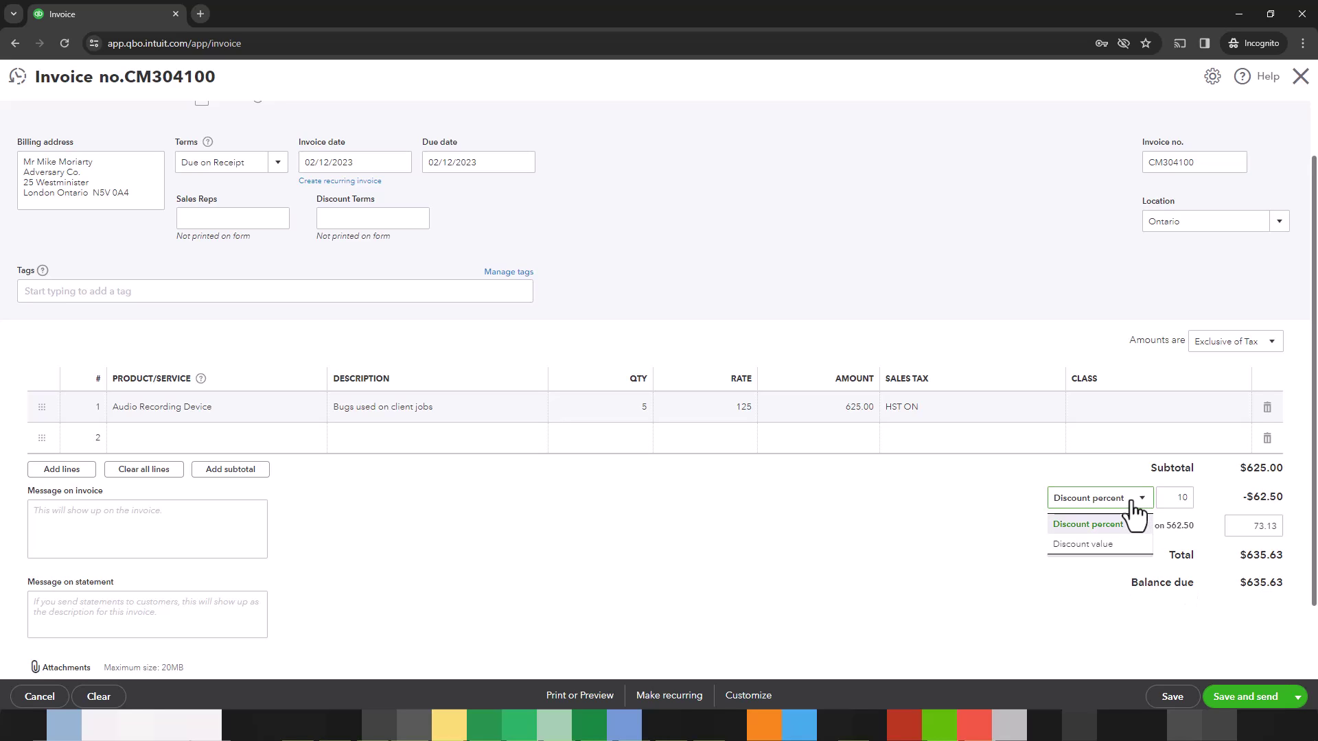
left_click(1089, 551)
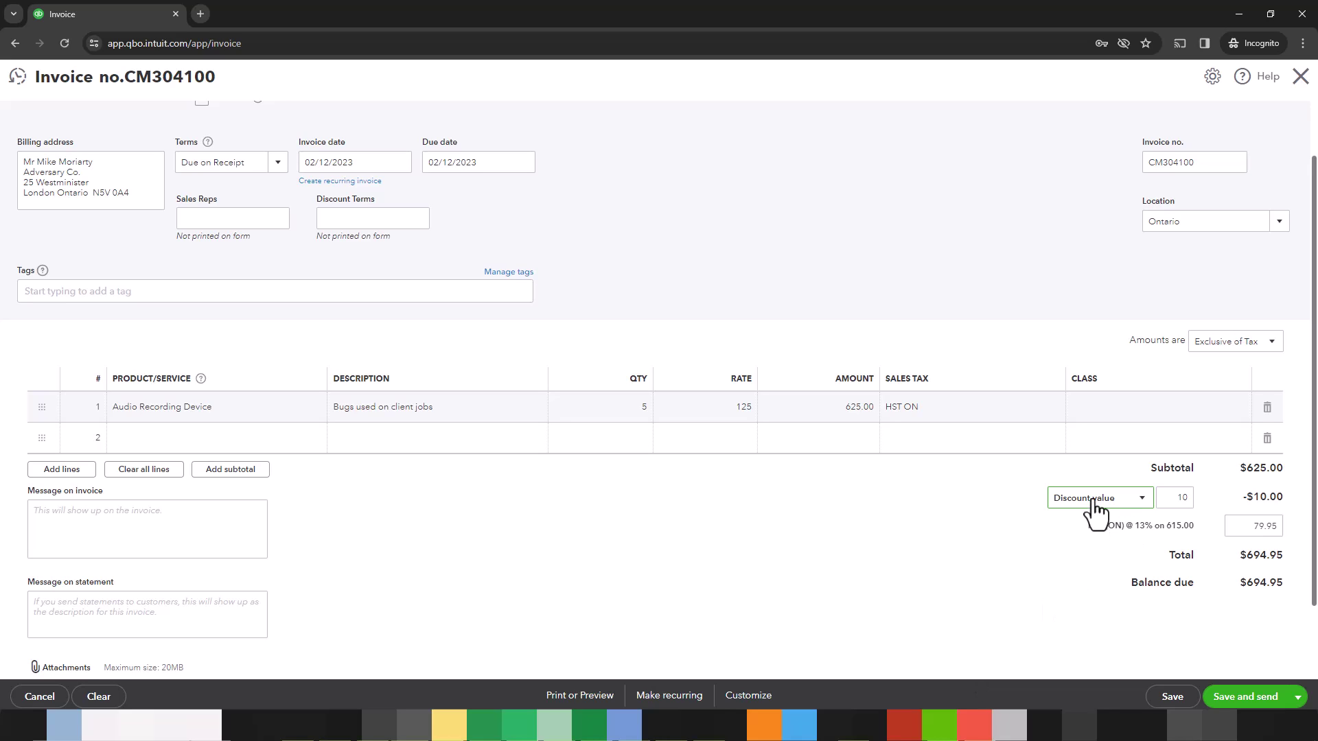
double_click(1172, 497)
type("50")
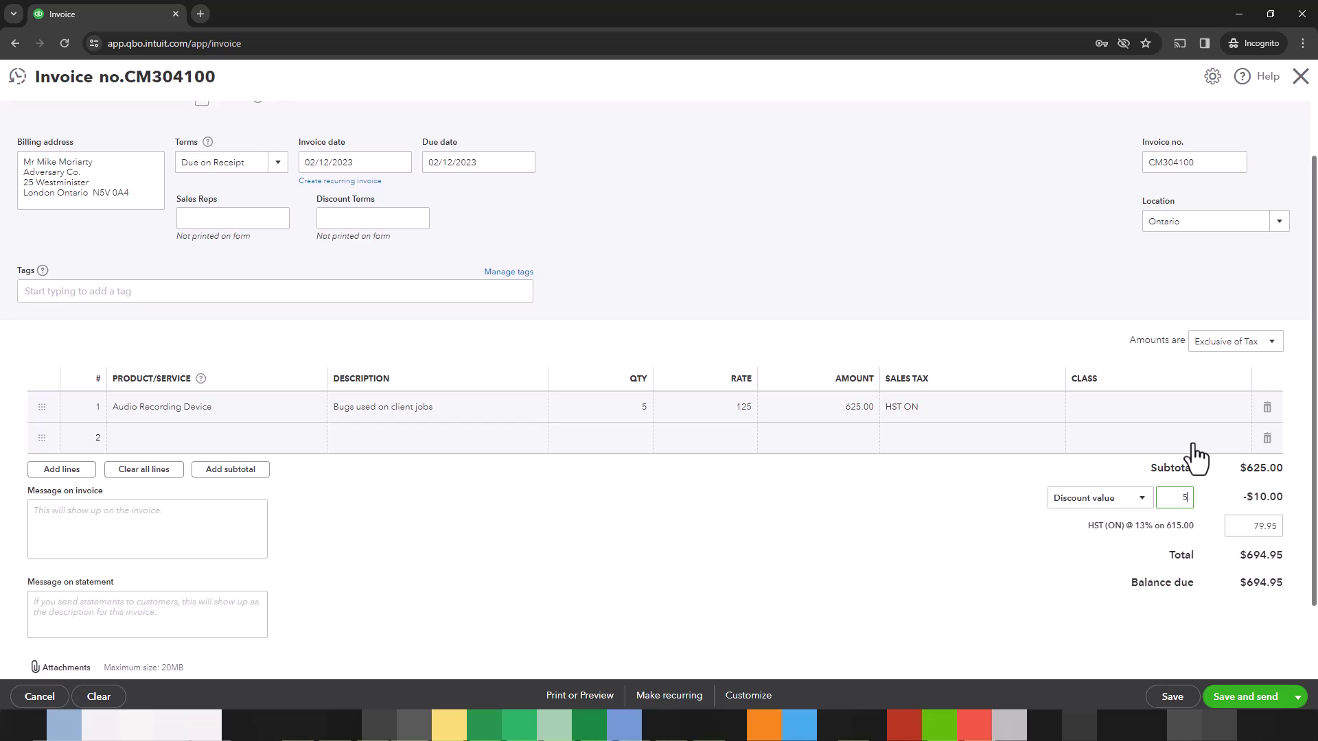
left_click(856, 550)
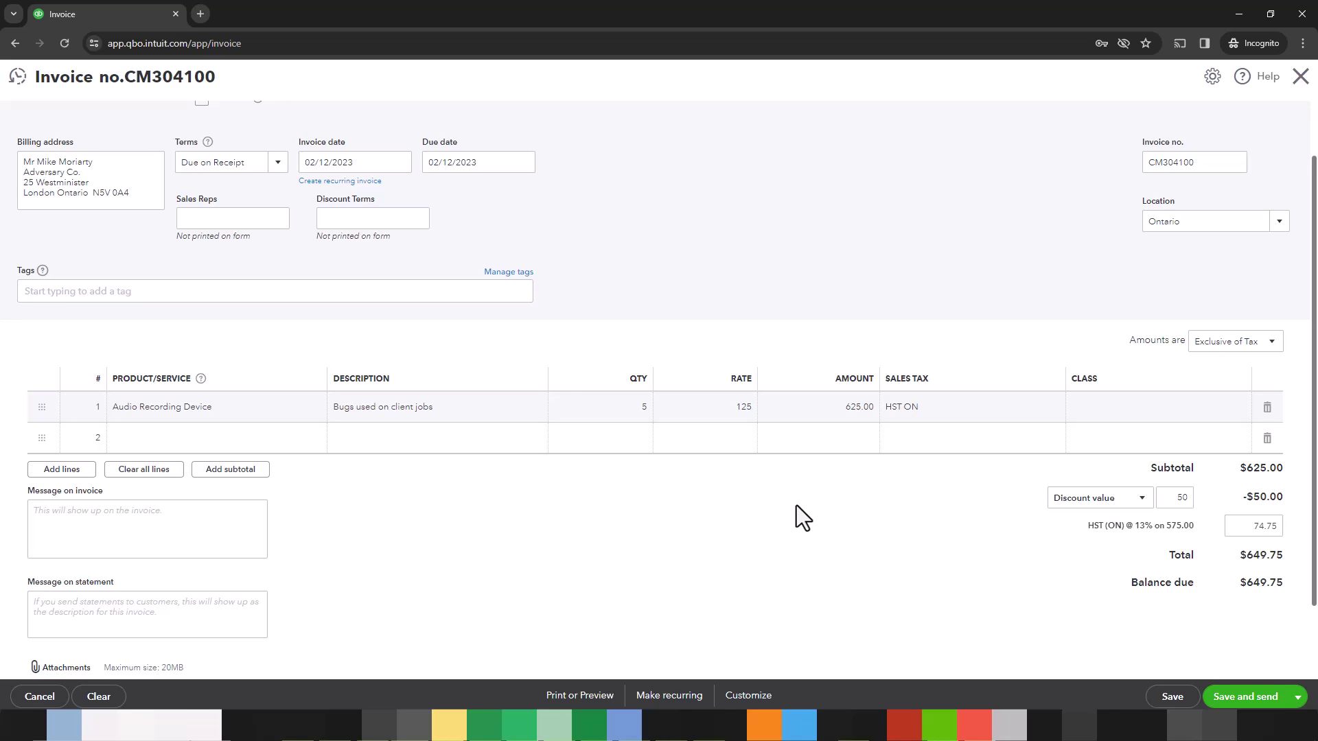
left_click(1159, 700)
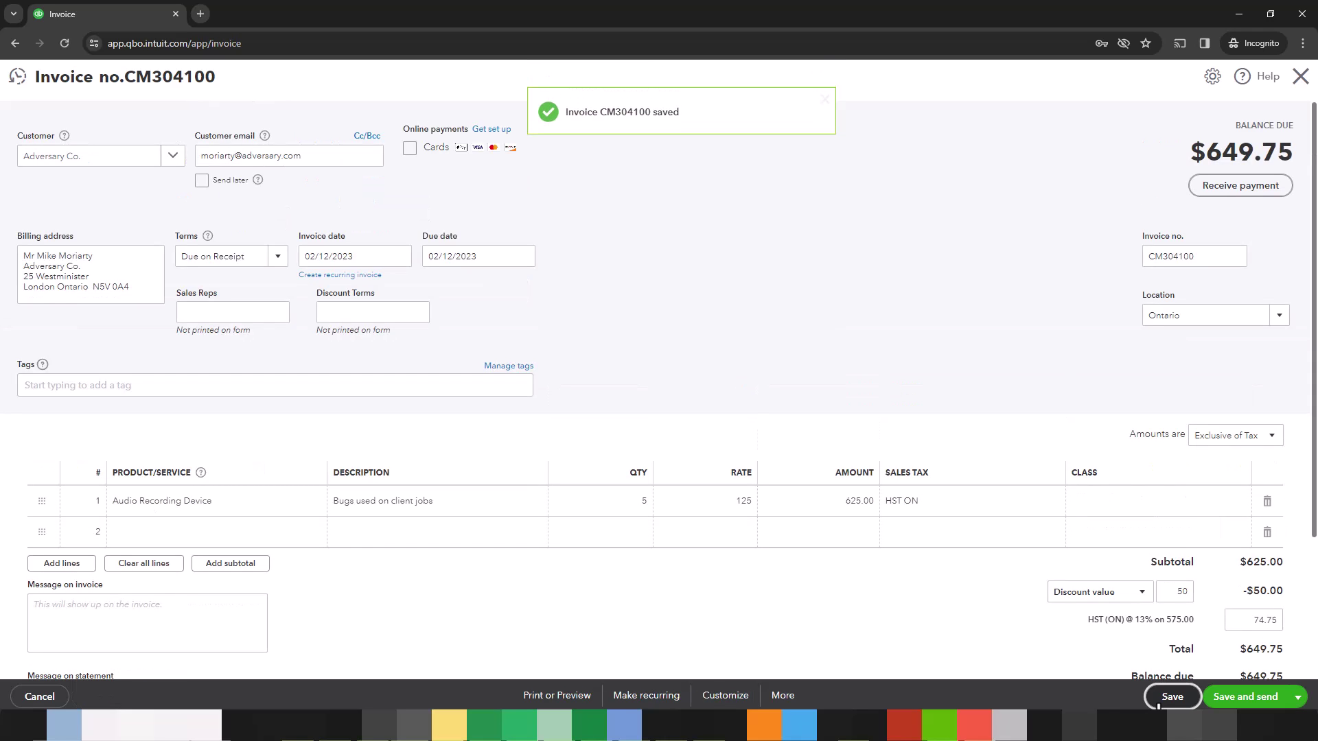
Close the saved invoice and open the Profit and Loss report from Reports
left_click(1301, 78)
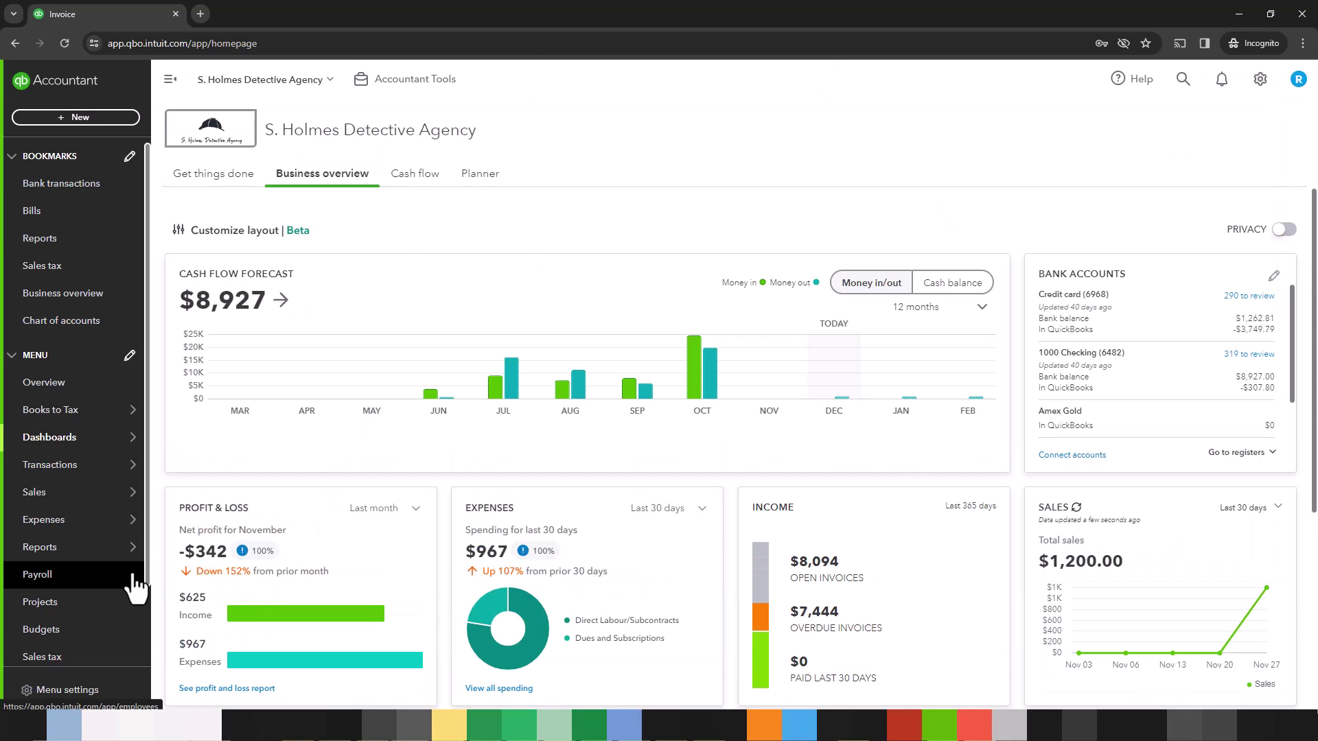
mouse_move(96, 549)
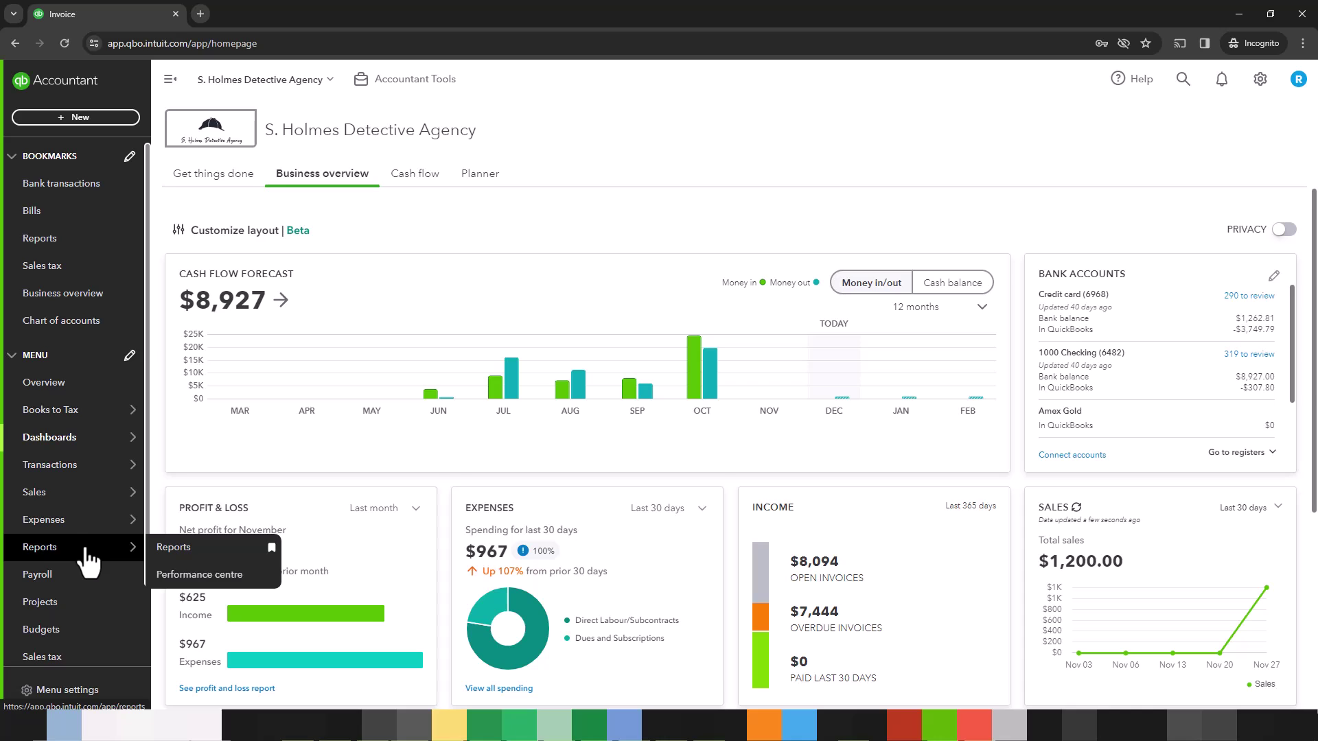
left_click(186, 556)
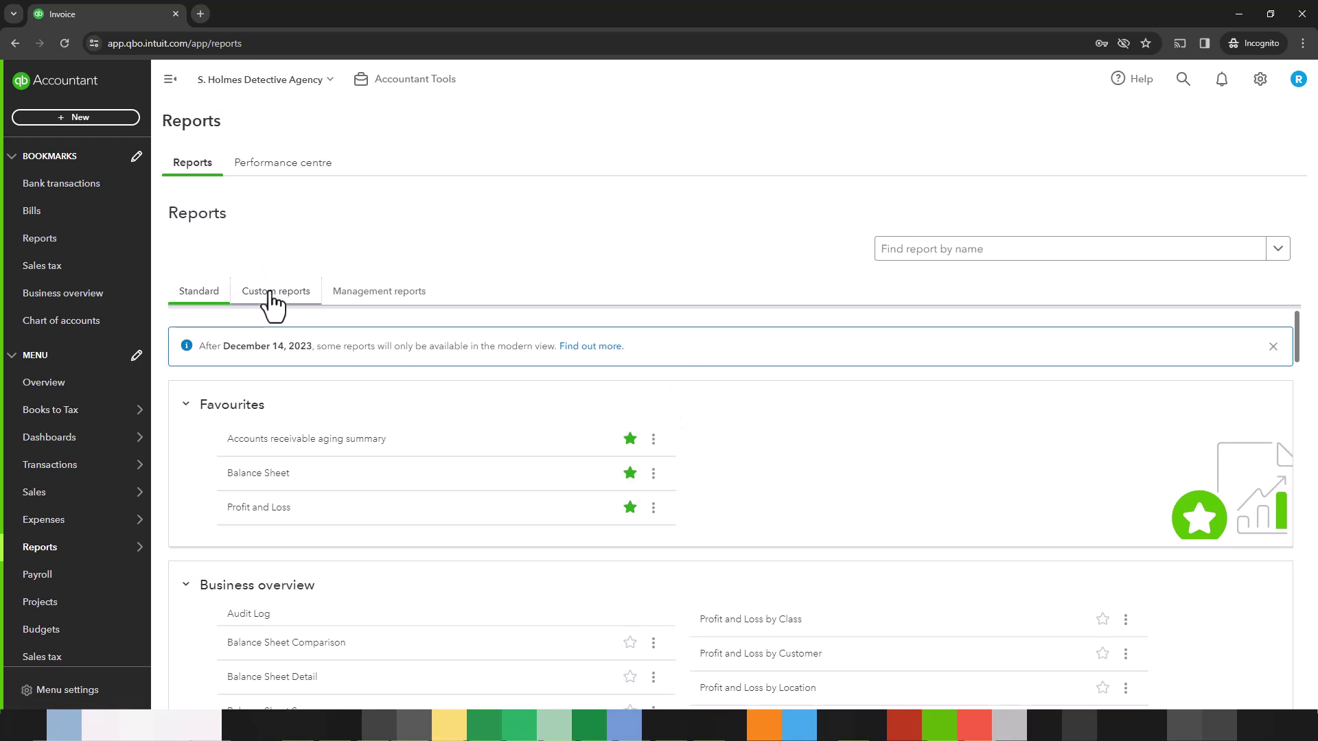
left_click(271, 294)
left_click(199, 294)
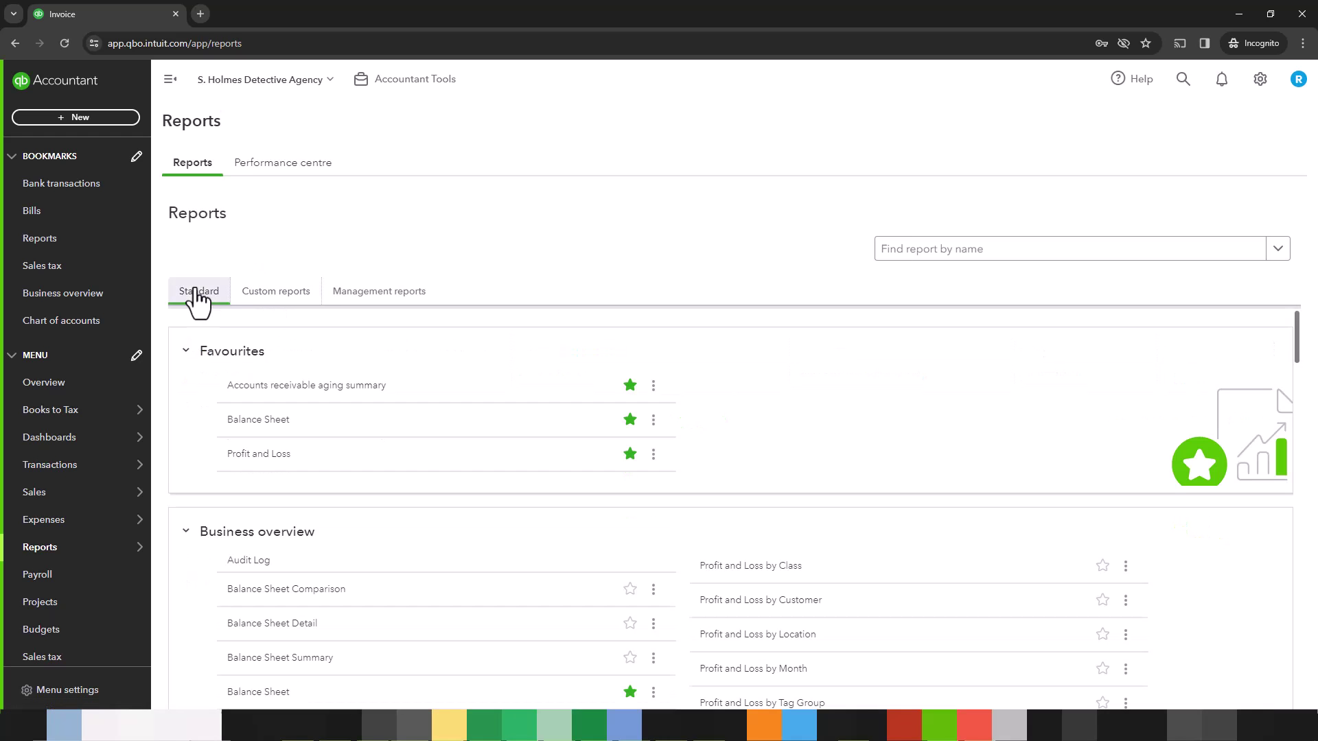
left_click(266, 459)
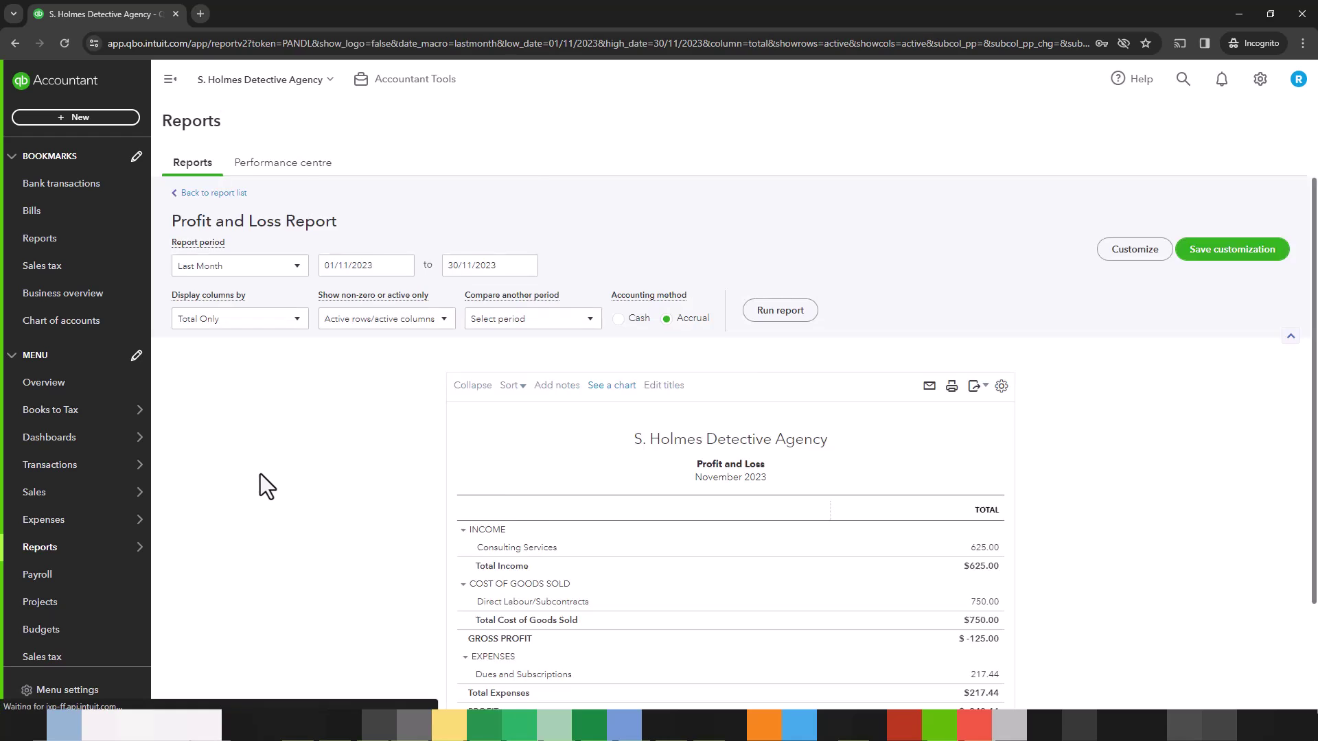
Run the Profit and Loss report for This Month (December 2023), showing Discounts given -50.00
left_click(255, 273)
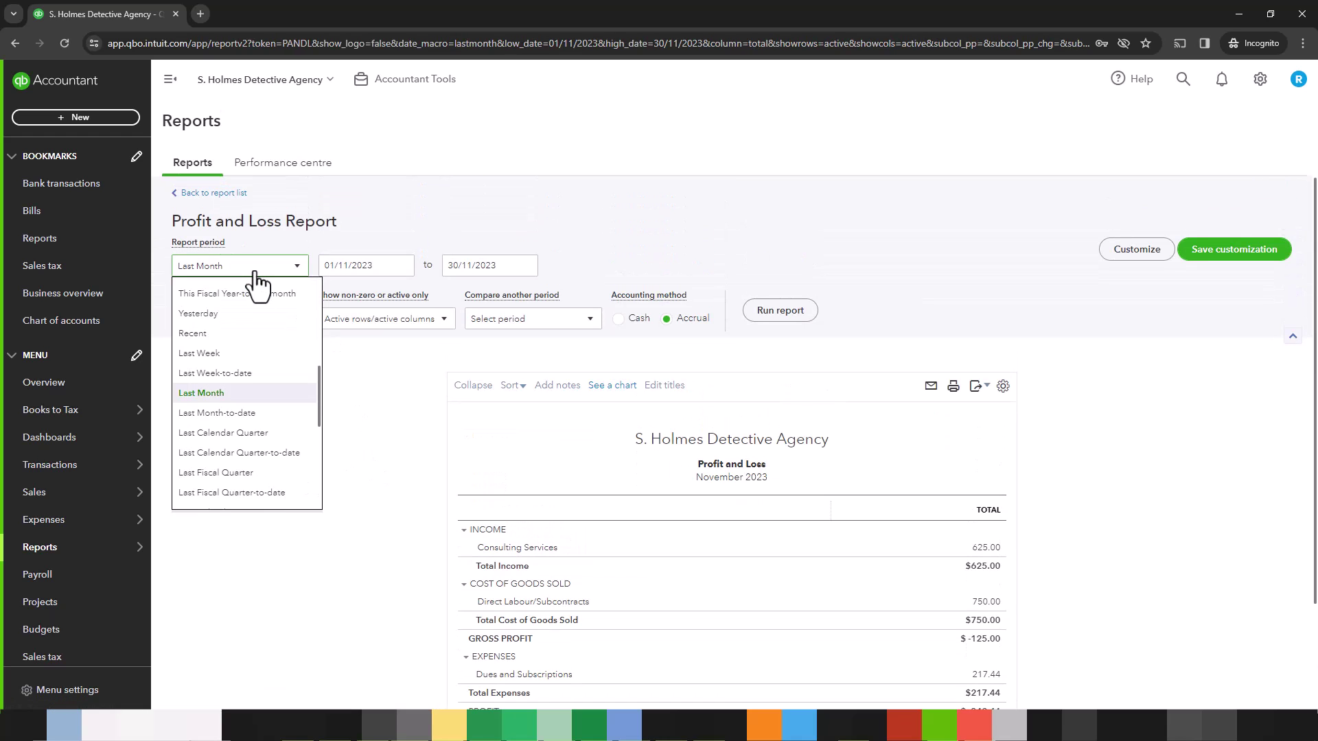
scroll(274, 450, "up", 5)
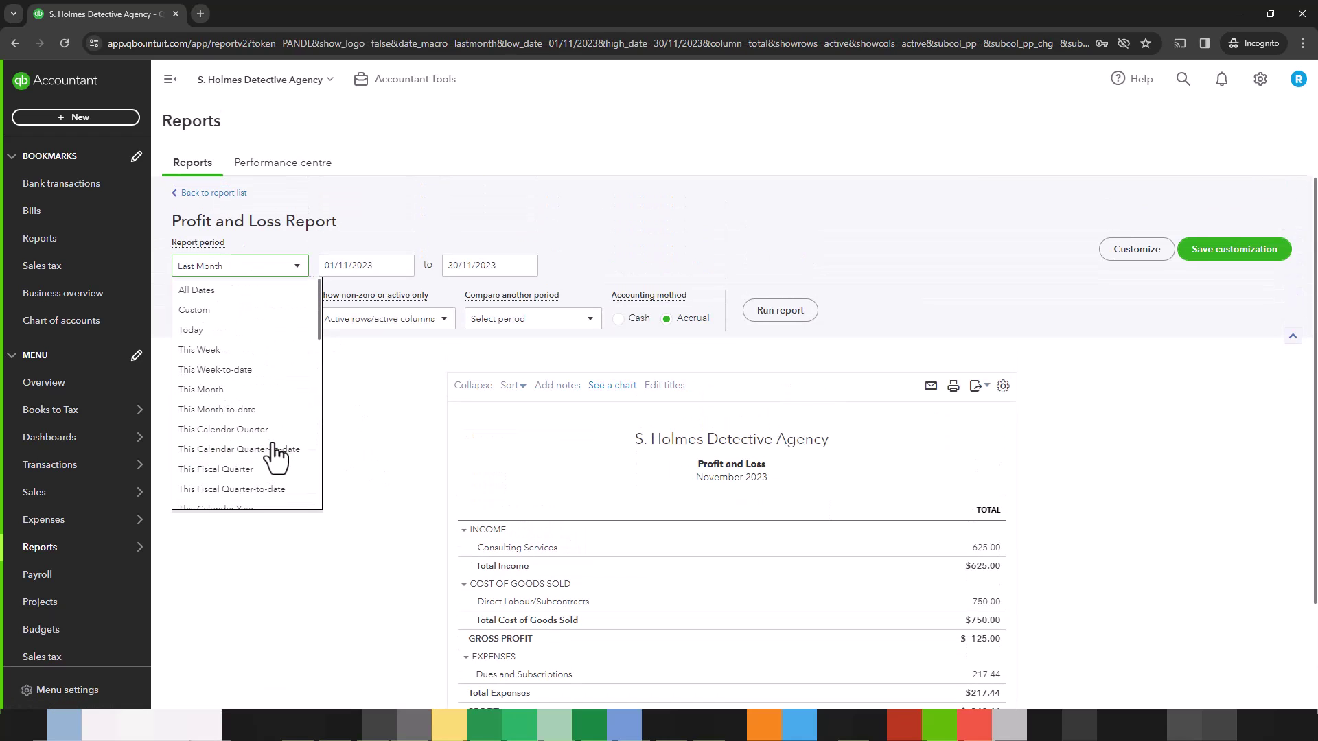
left_click(263, 389)
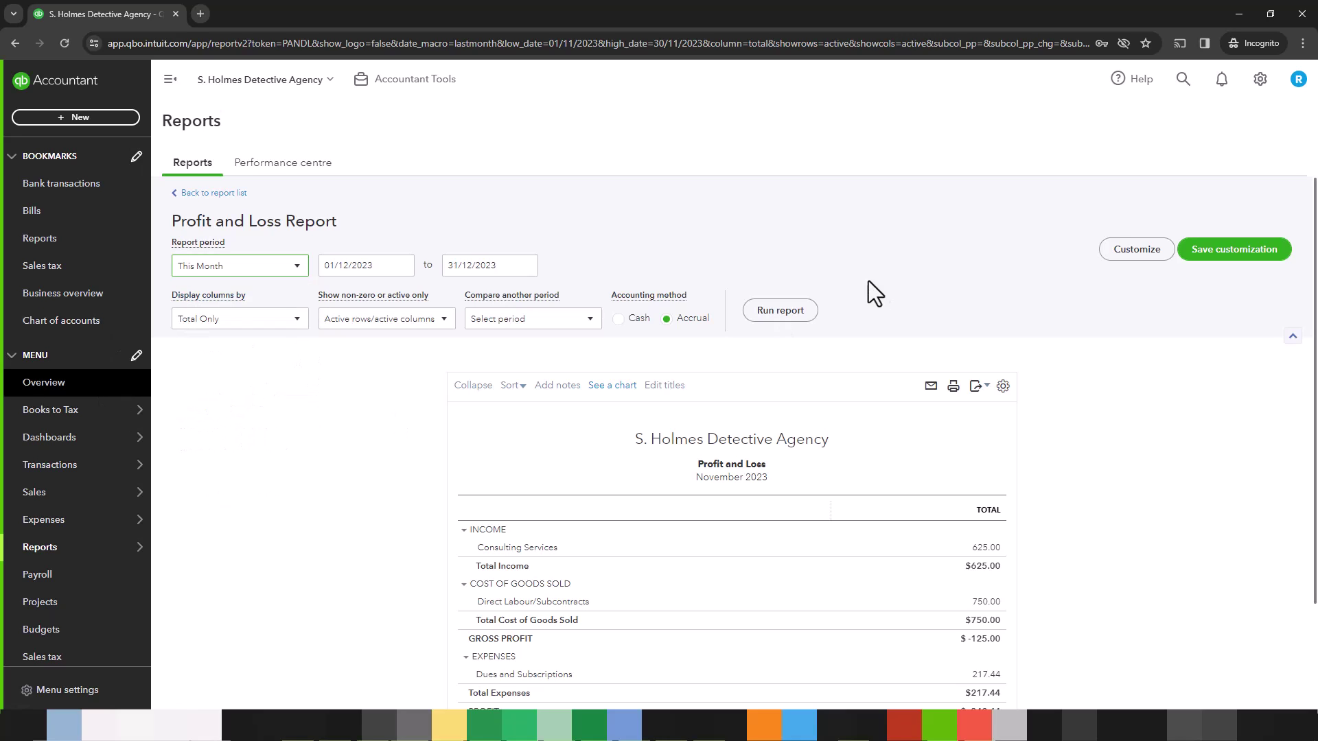
left_click(779, 315)
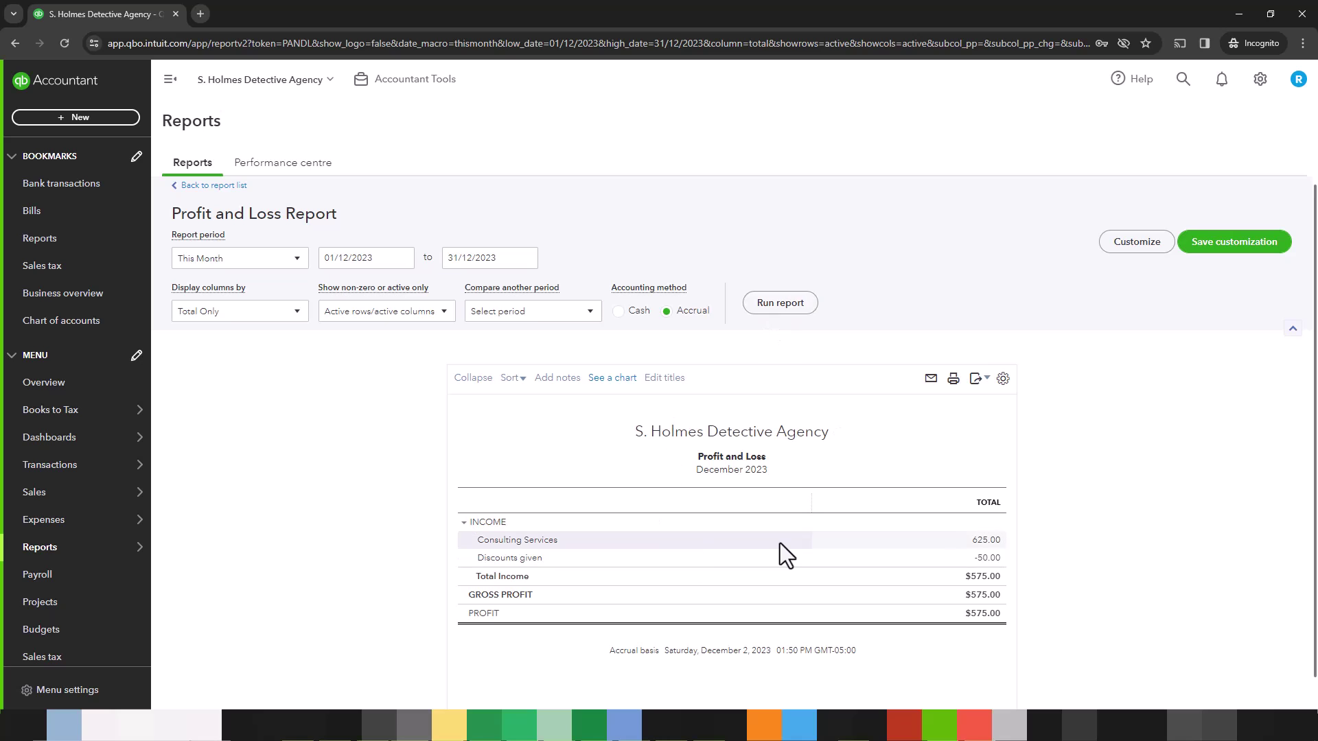
scroll(778, 540, "down", 1)
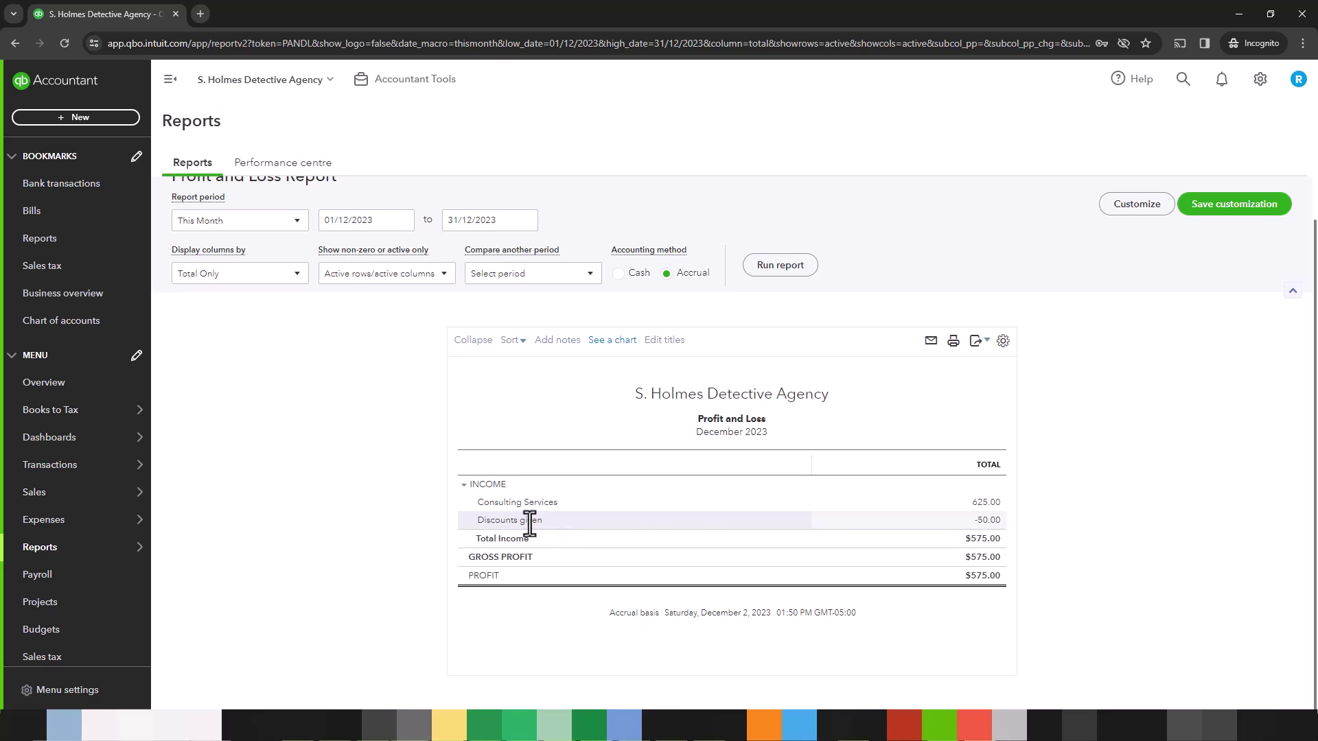
left_click(990, 523)
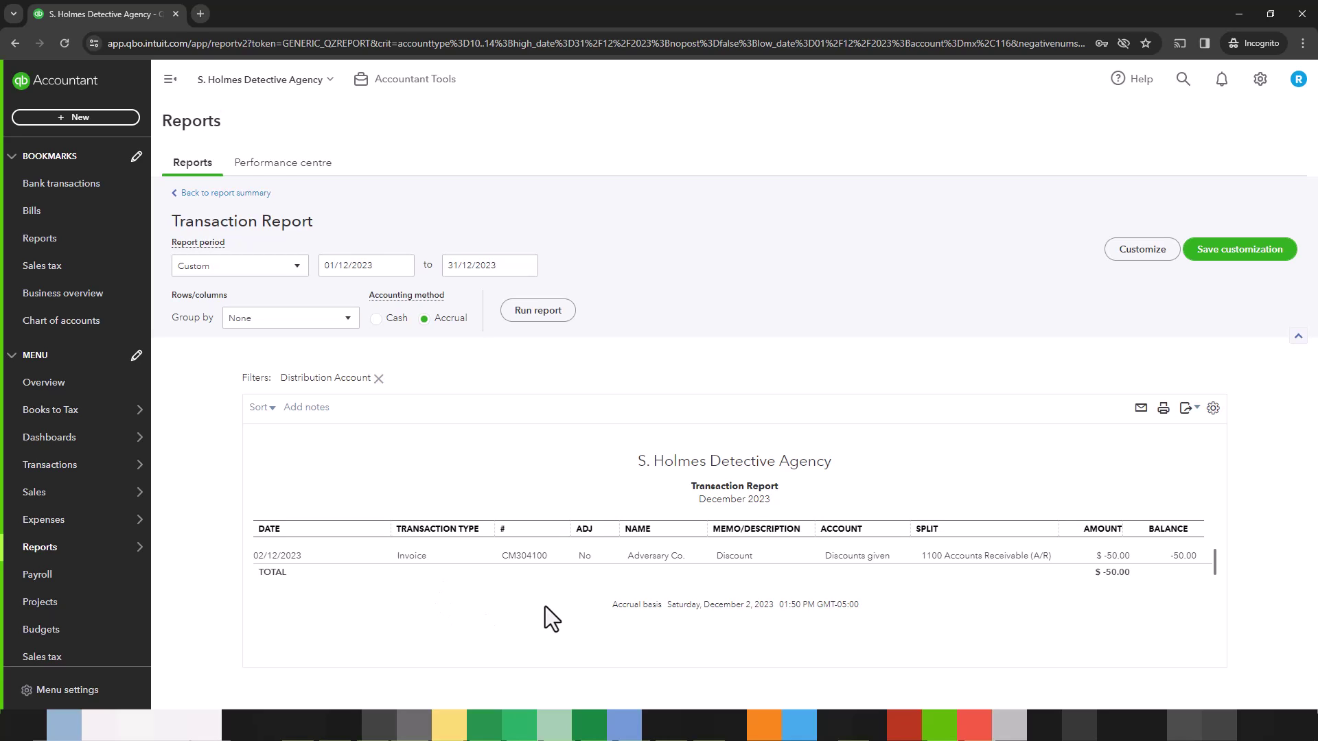
left_click(224, 194)
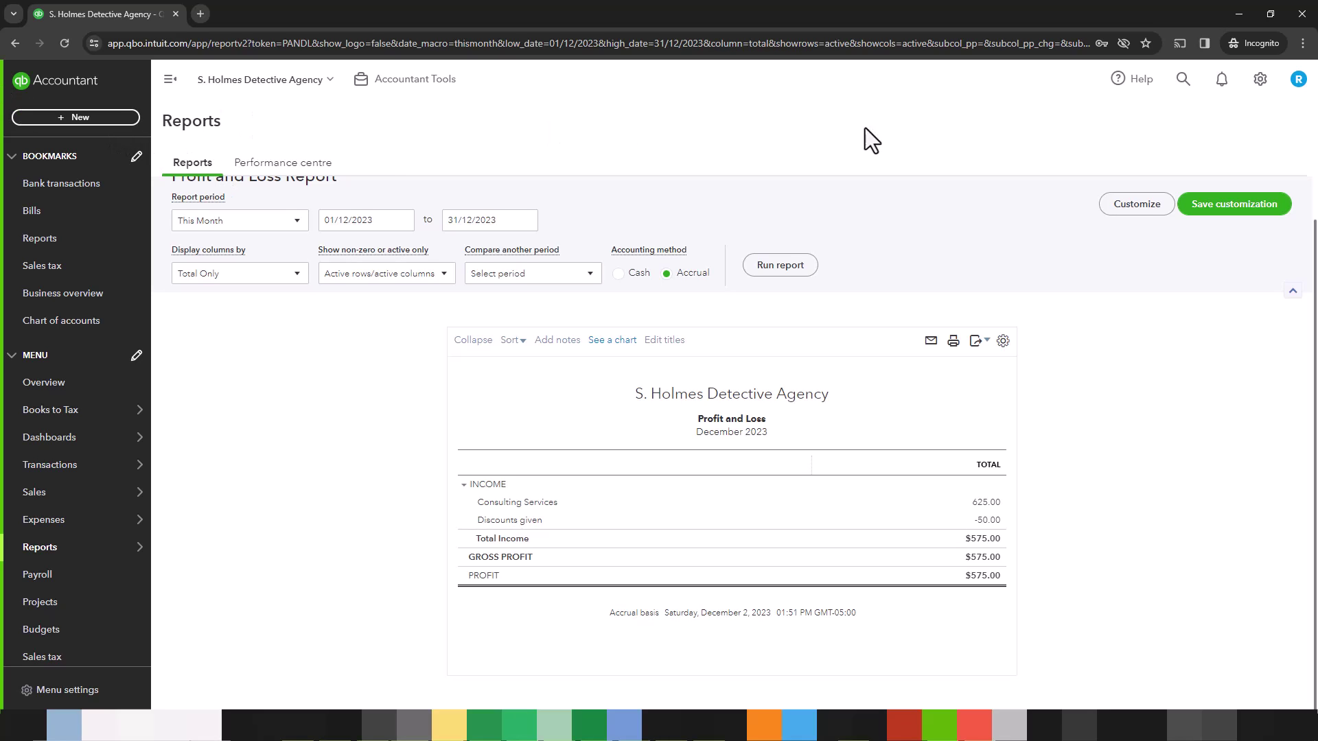
Search for invoice CM304100 from the header and reopen it
left_click(1181, 85)
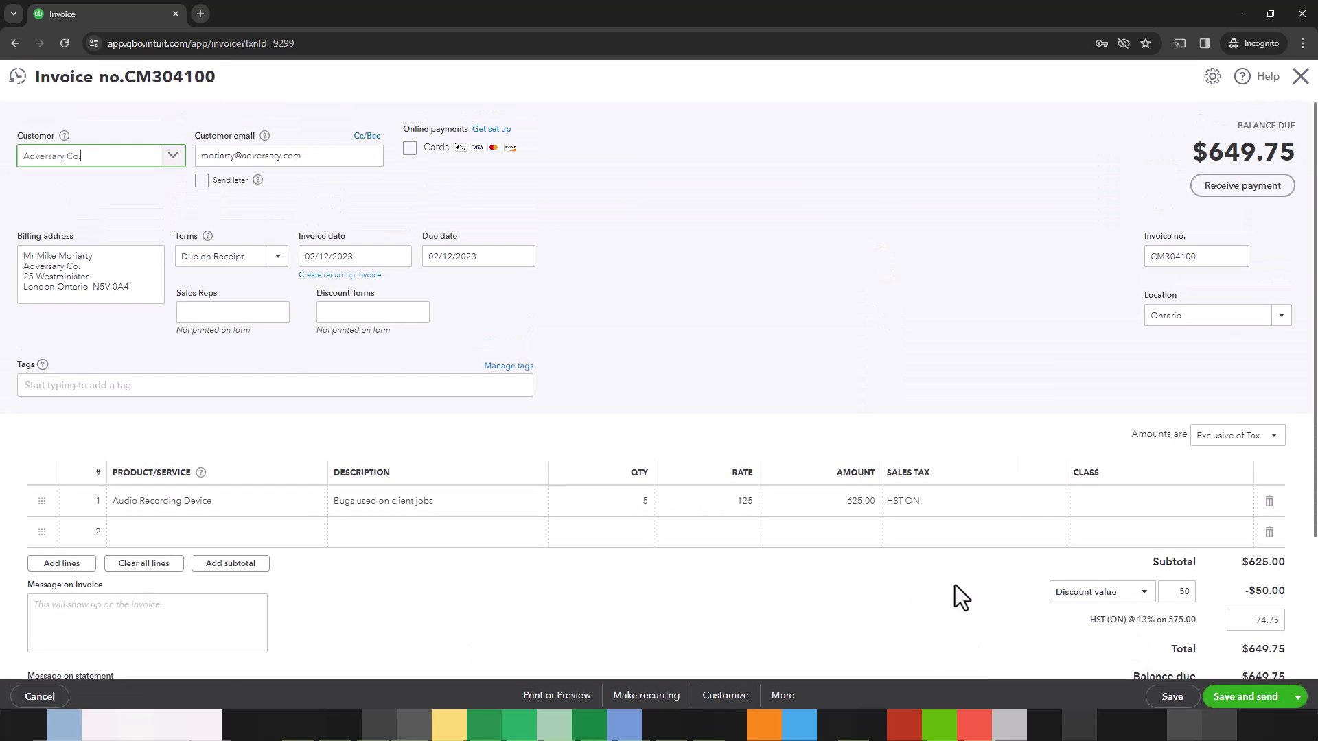
Set the discount value to 0, restoring the $706.25 balance, and begin a second invoice line
left_click(1141, 595)
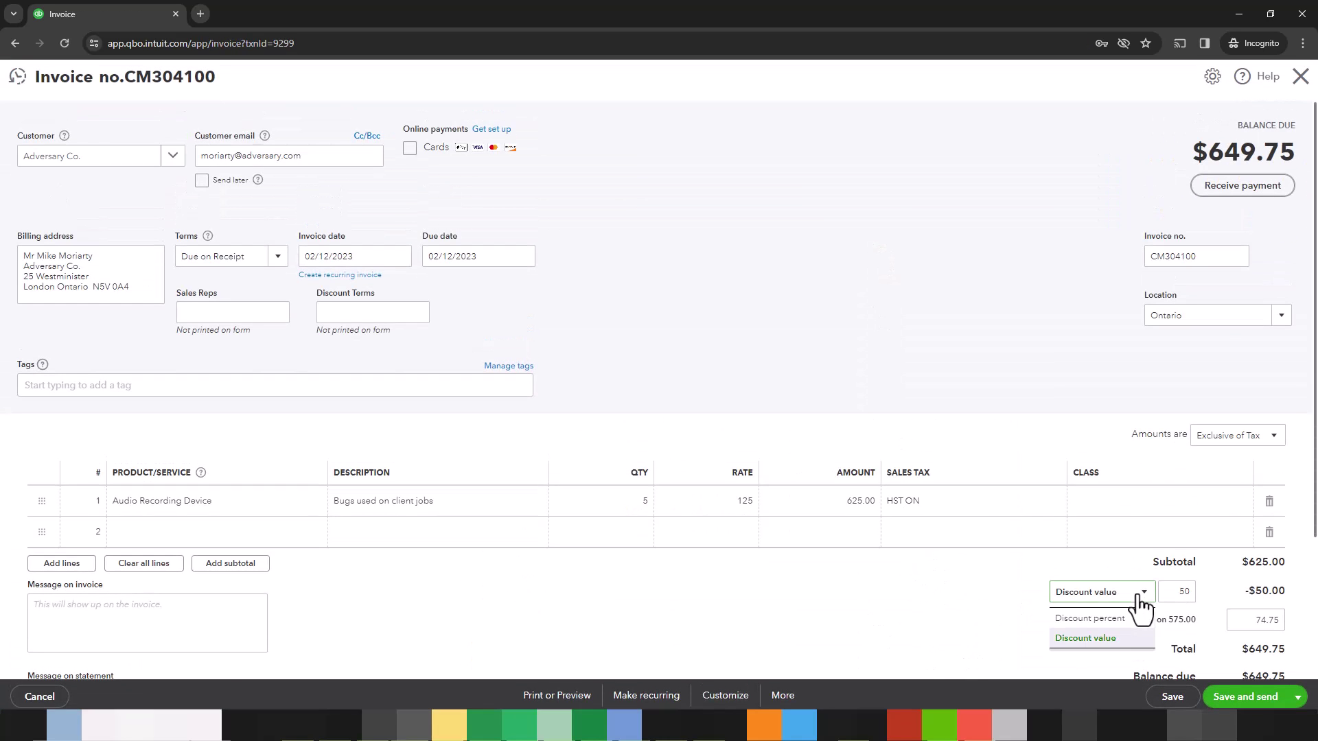
left_click(1175, 592)
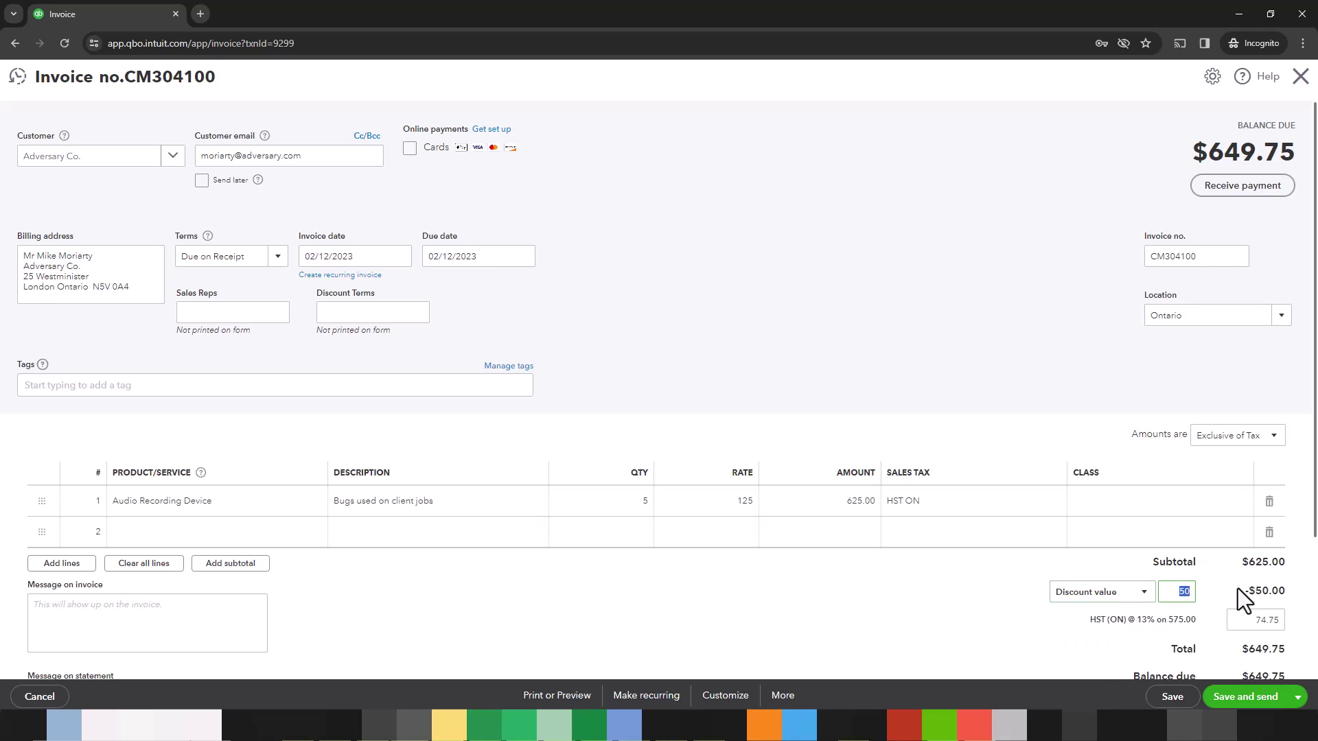
left_click(762, 591)
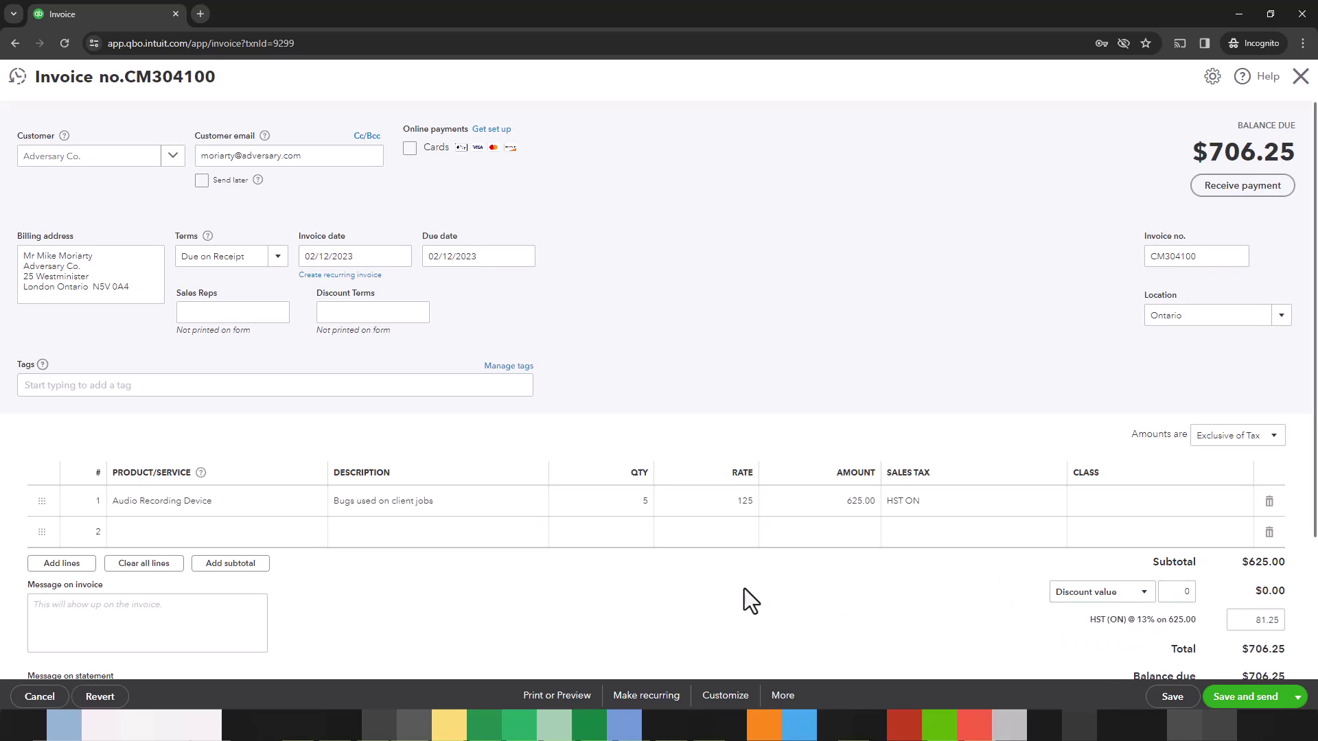
scroll(720, 576, "down", 1)
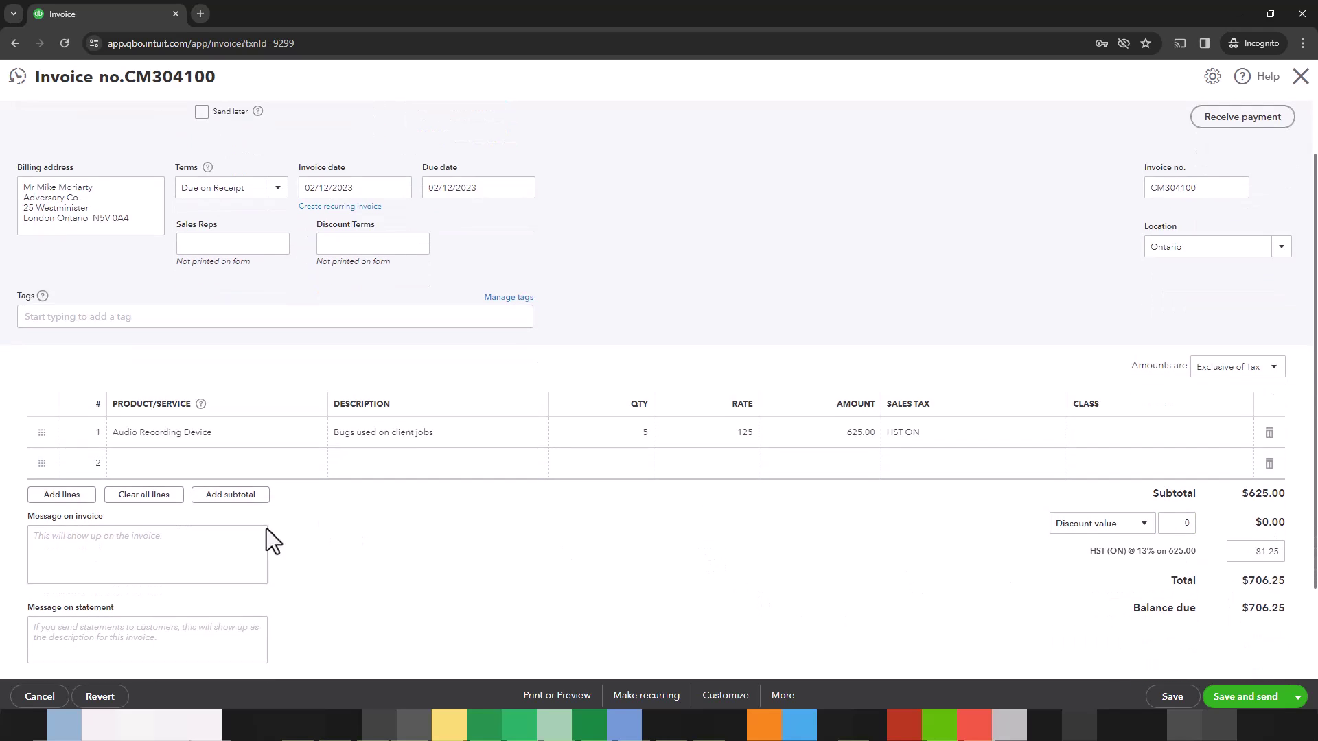
left_click(166, 467)
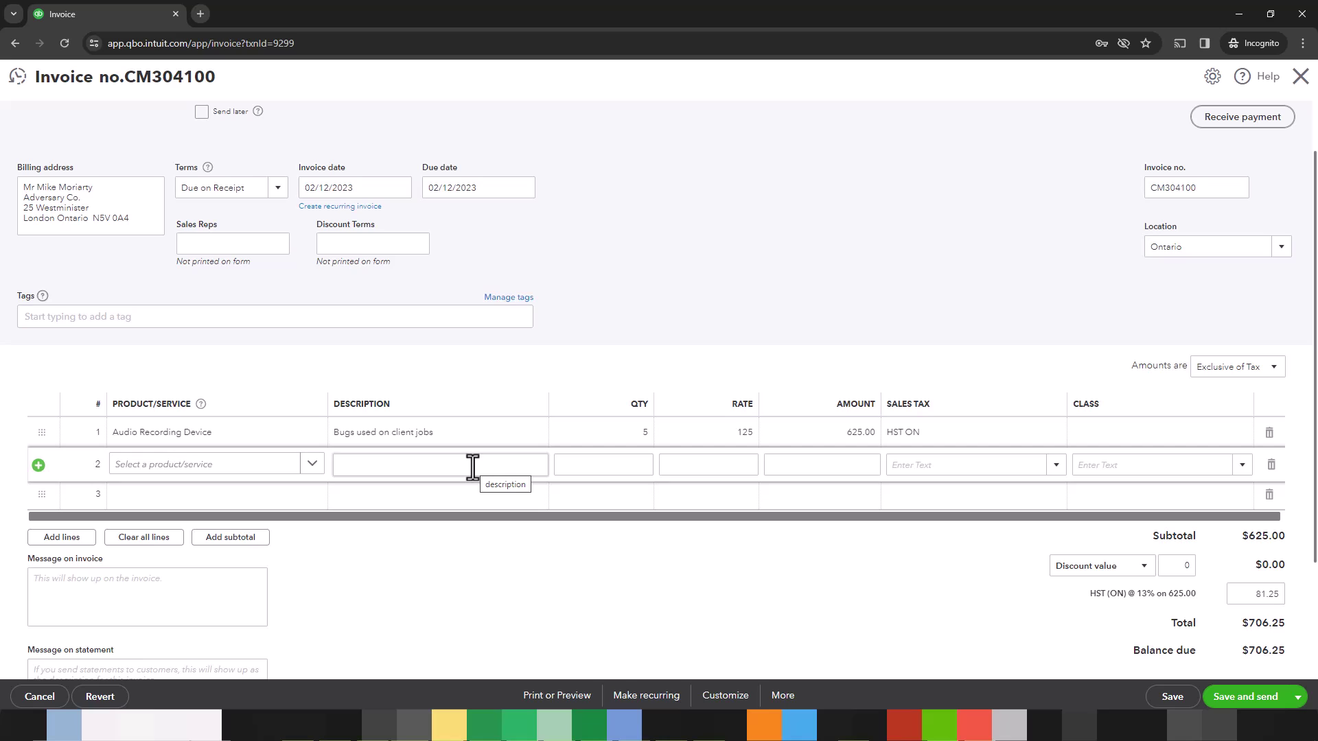
Create a new service item named 'Discounts' from line 2's product list
left_click(312, 465)
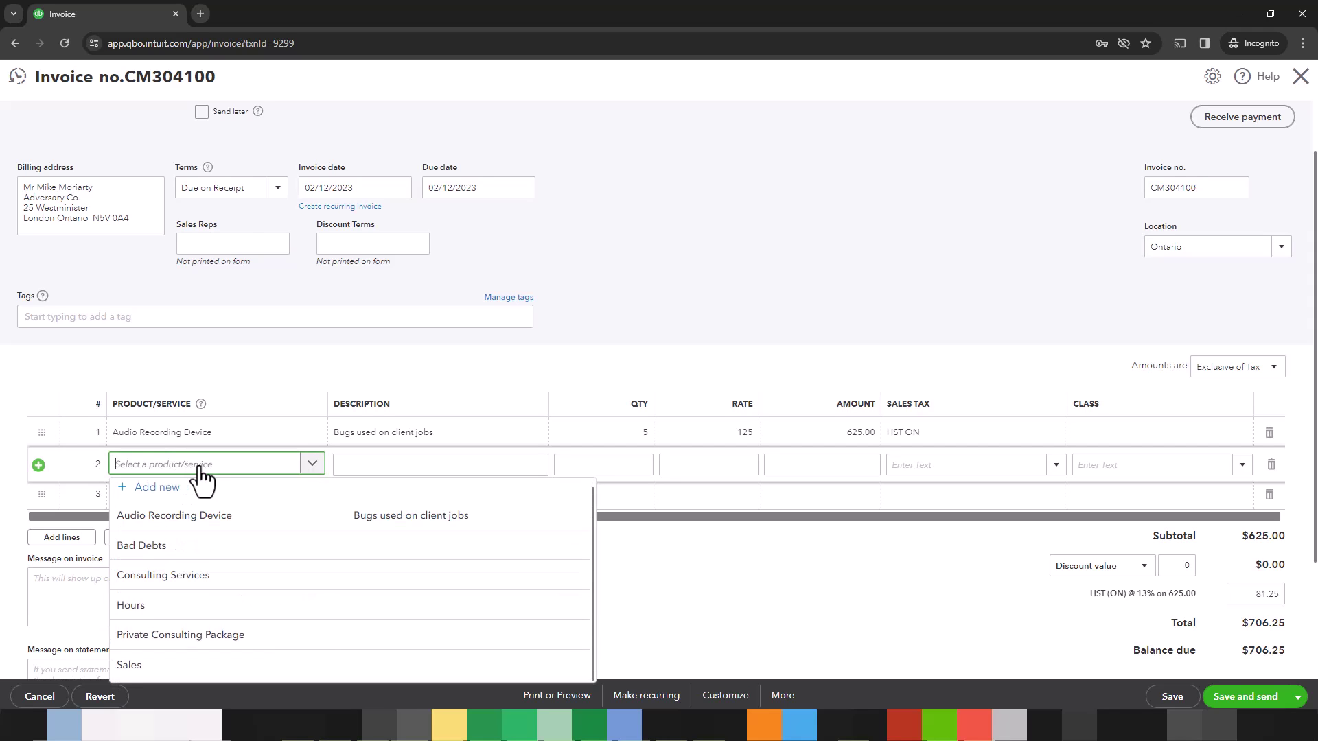
left_click(155, 492)
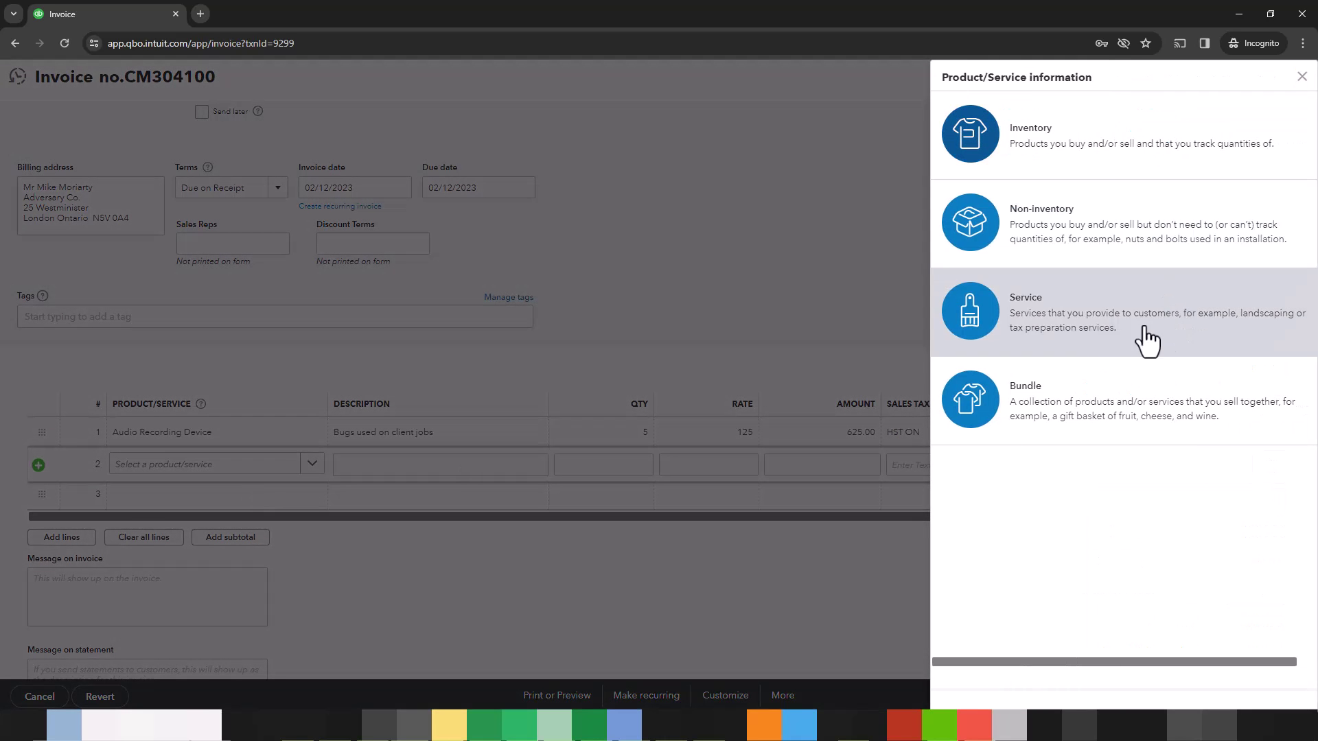
left_click(1086, 319)
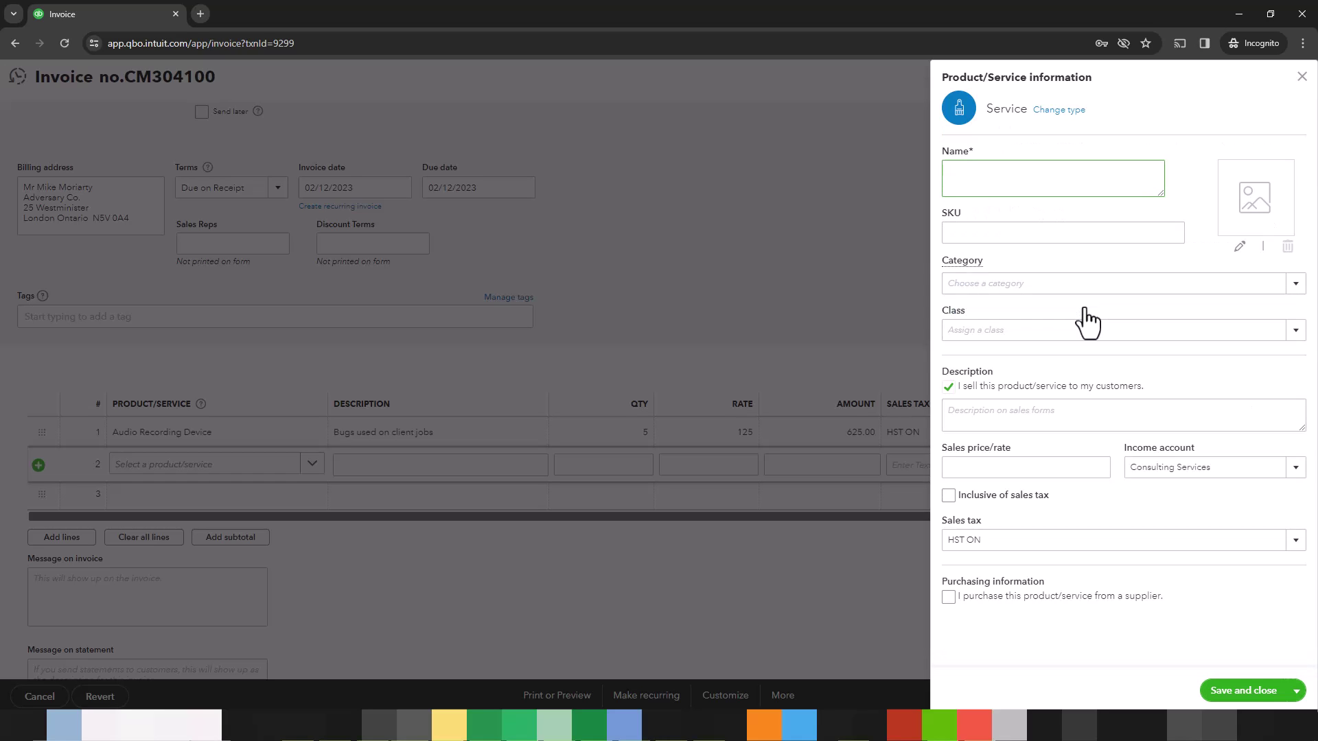
left_click(996, 168)
type("Discounts")
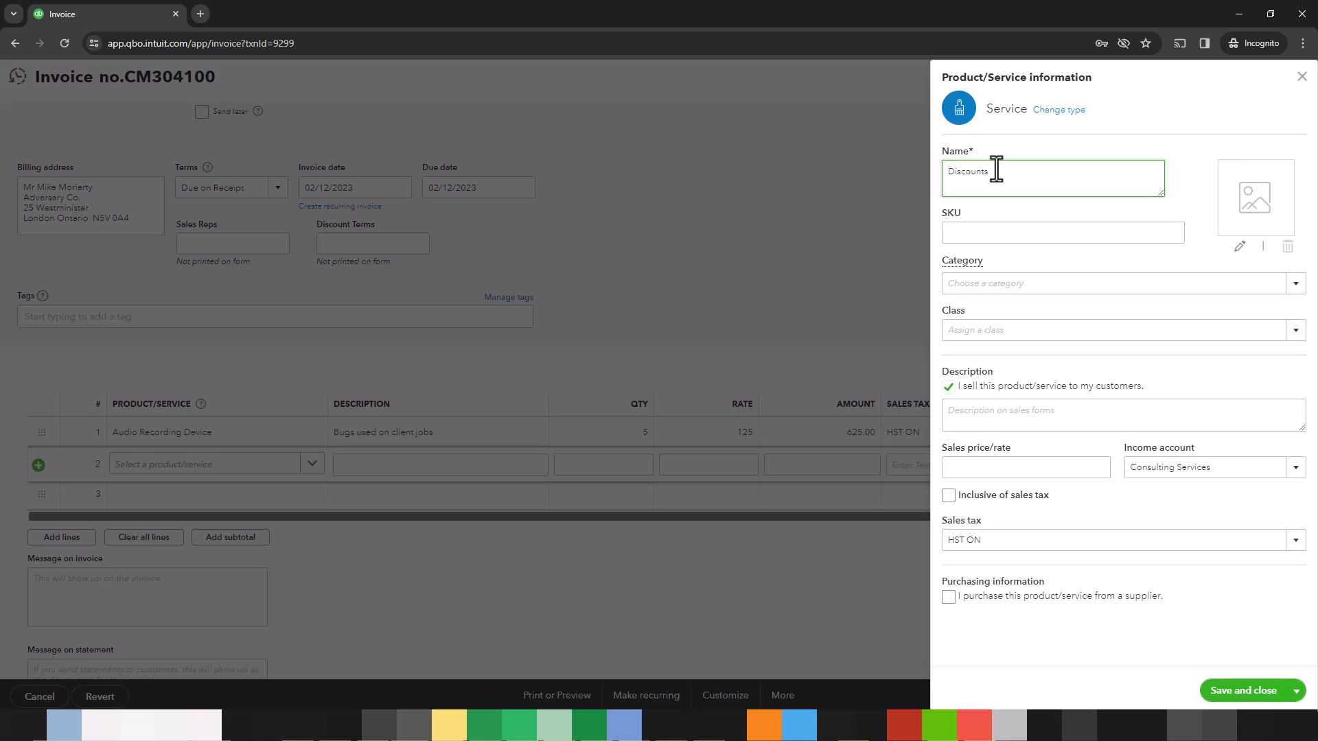
left_click(1035, 206)
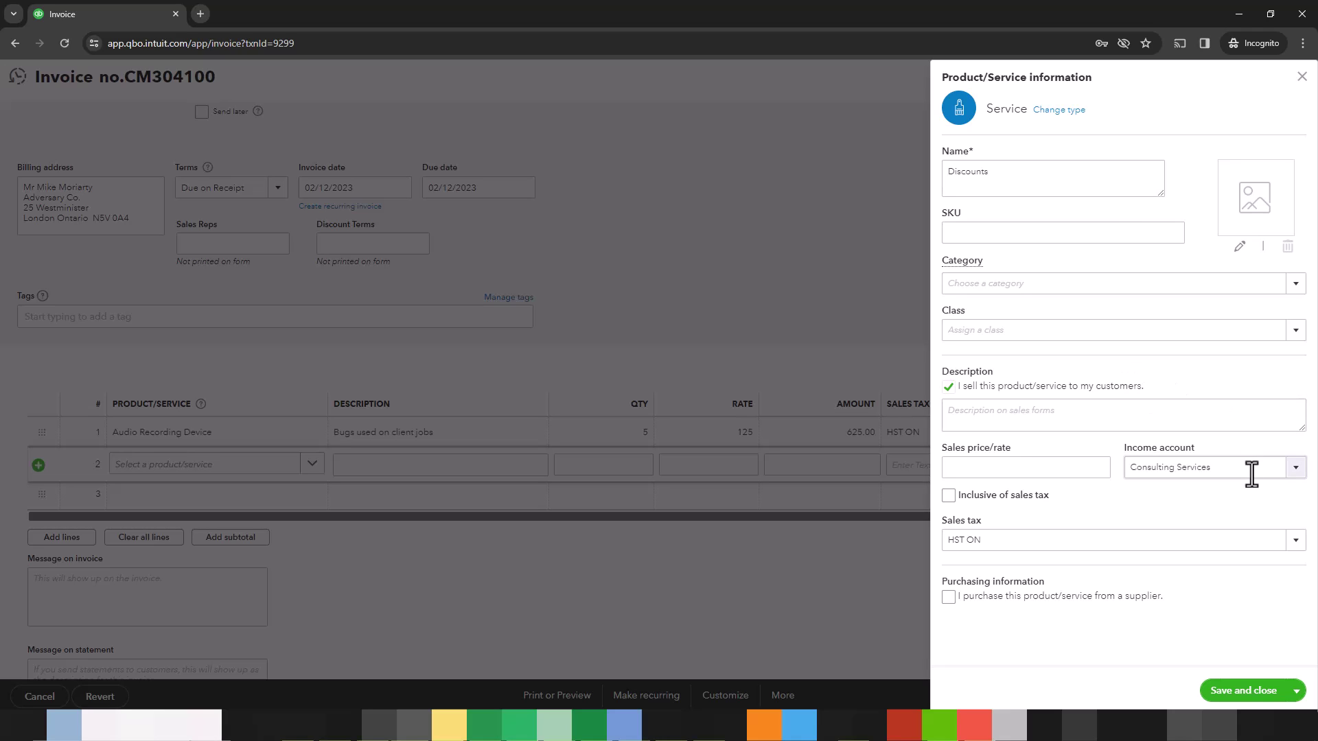
Assign Discounts given as its income account, then reopen the account list to add a new one
left_click(1299, 477)
left_click(1296, 469)
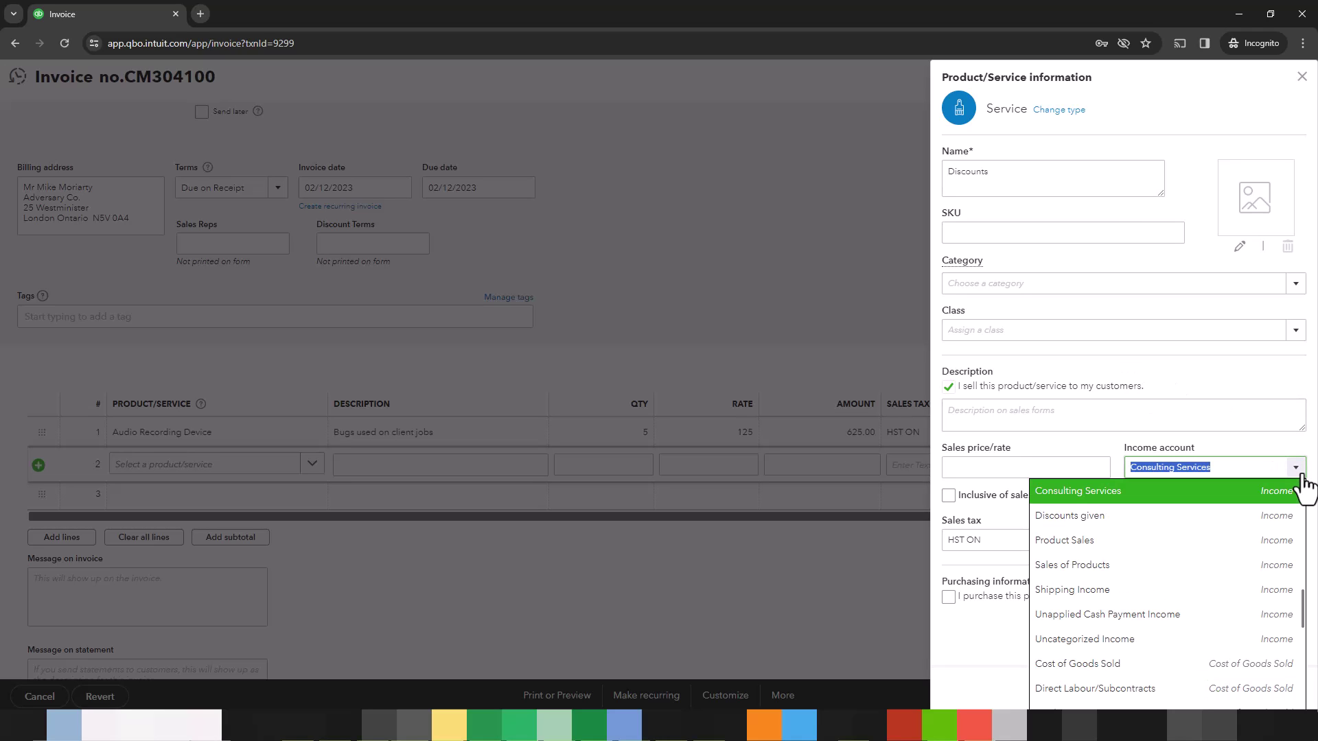
left_click(1100, 521)
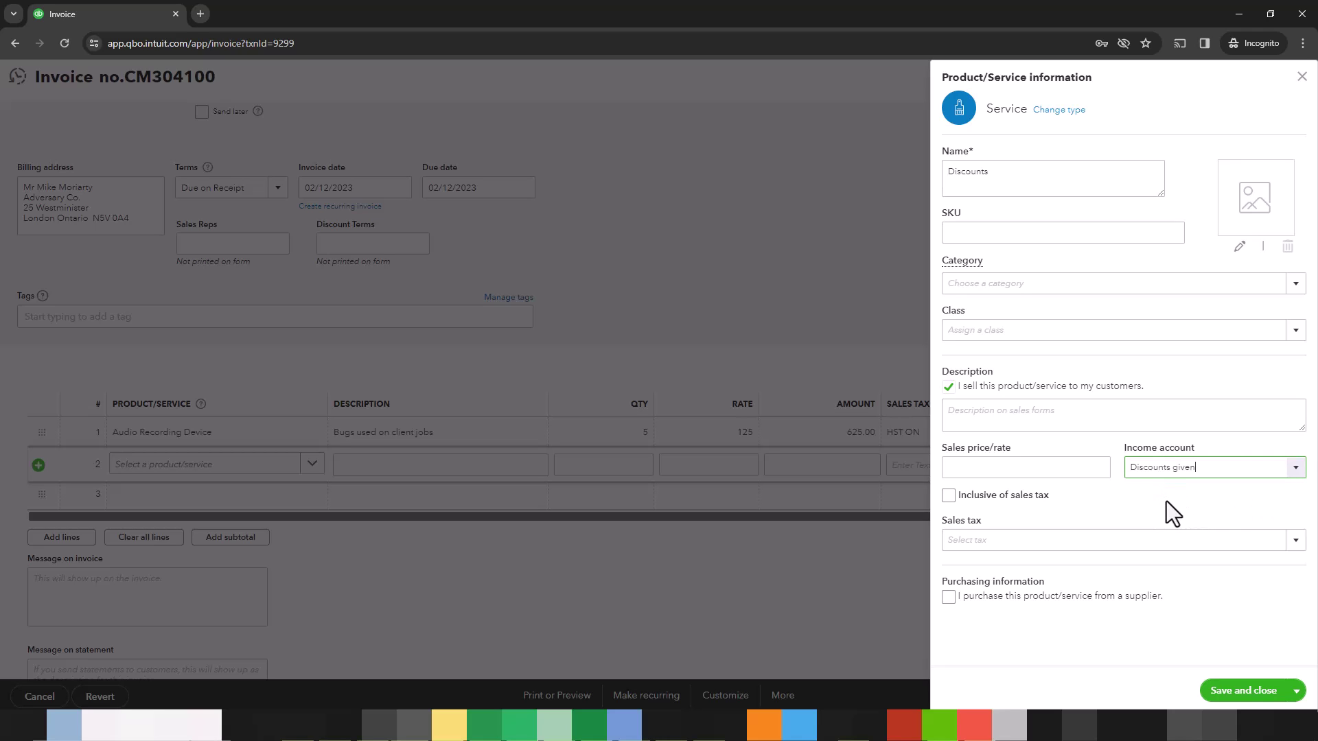
left_click(1295, 470)
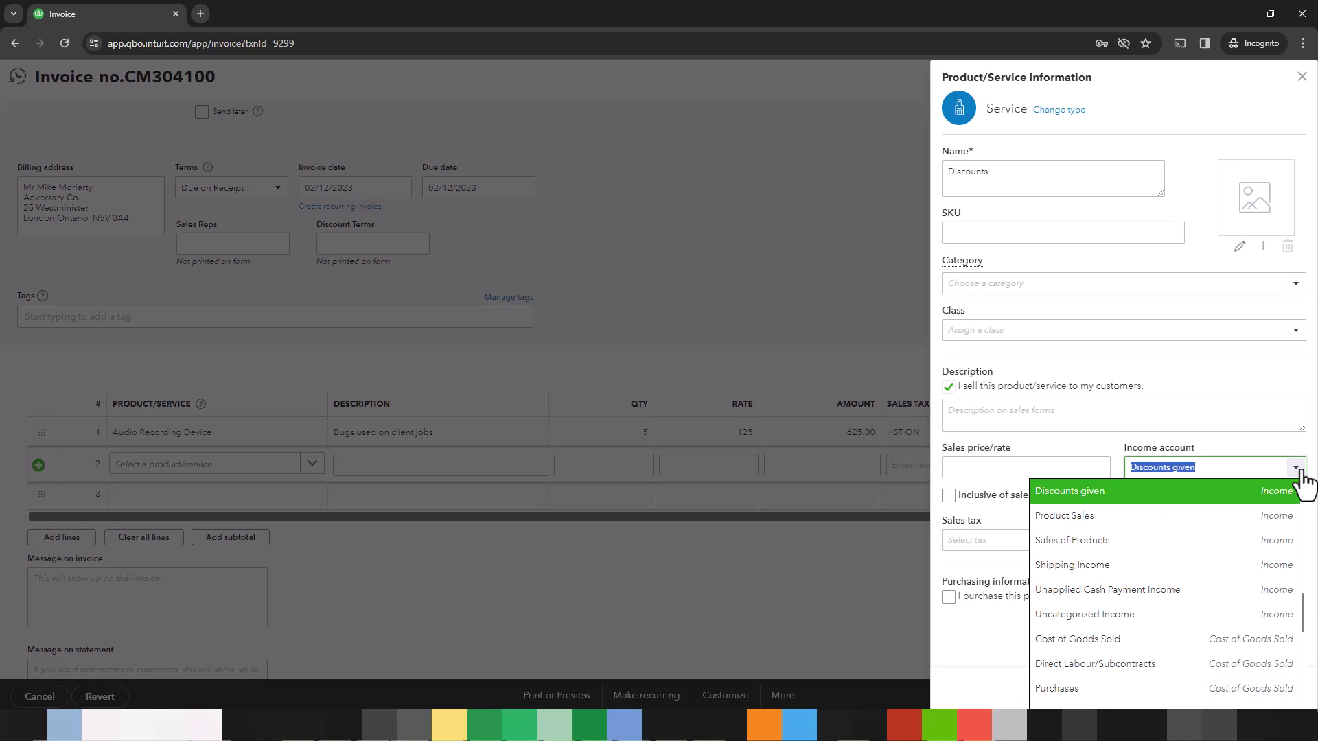
scroll(1300, 506, "up", 5)
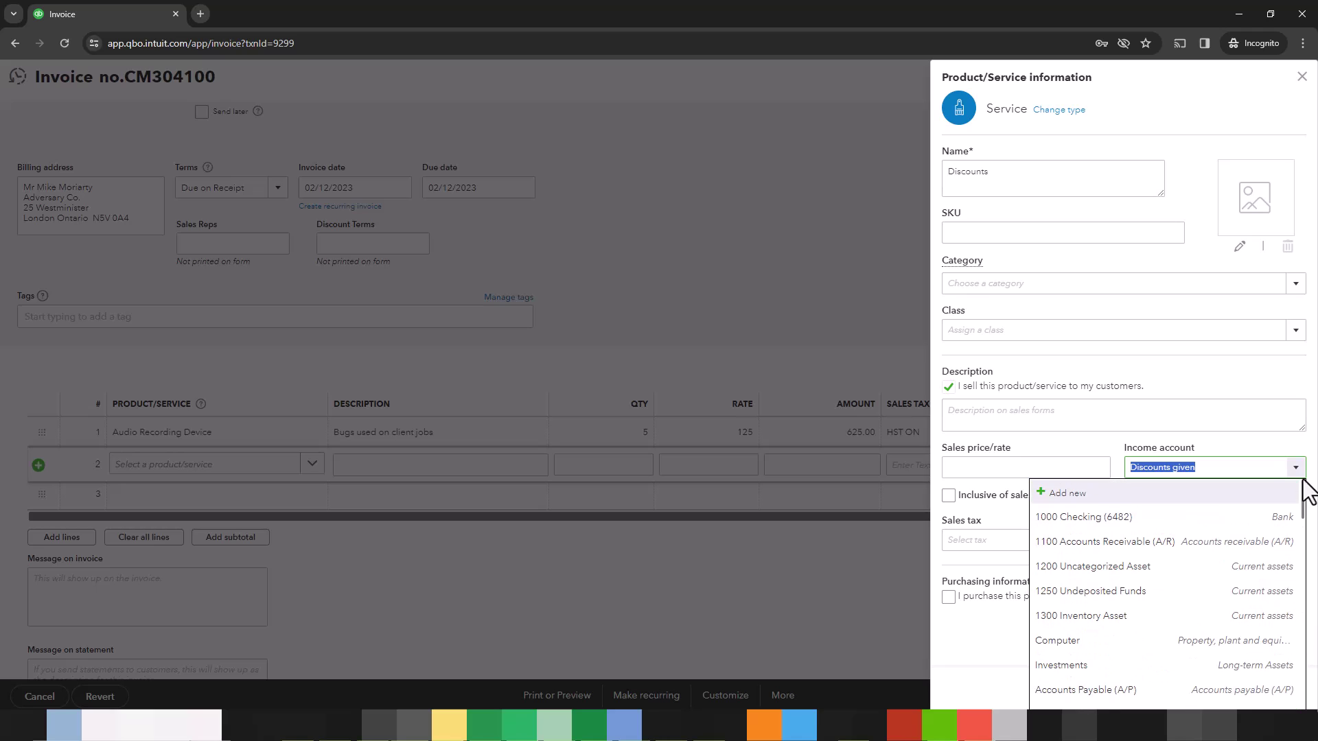
left_click(1100, 492)
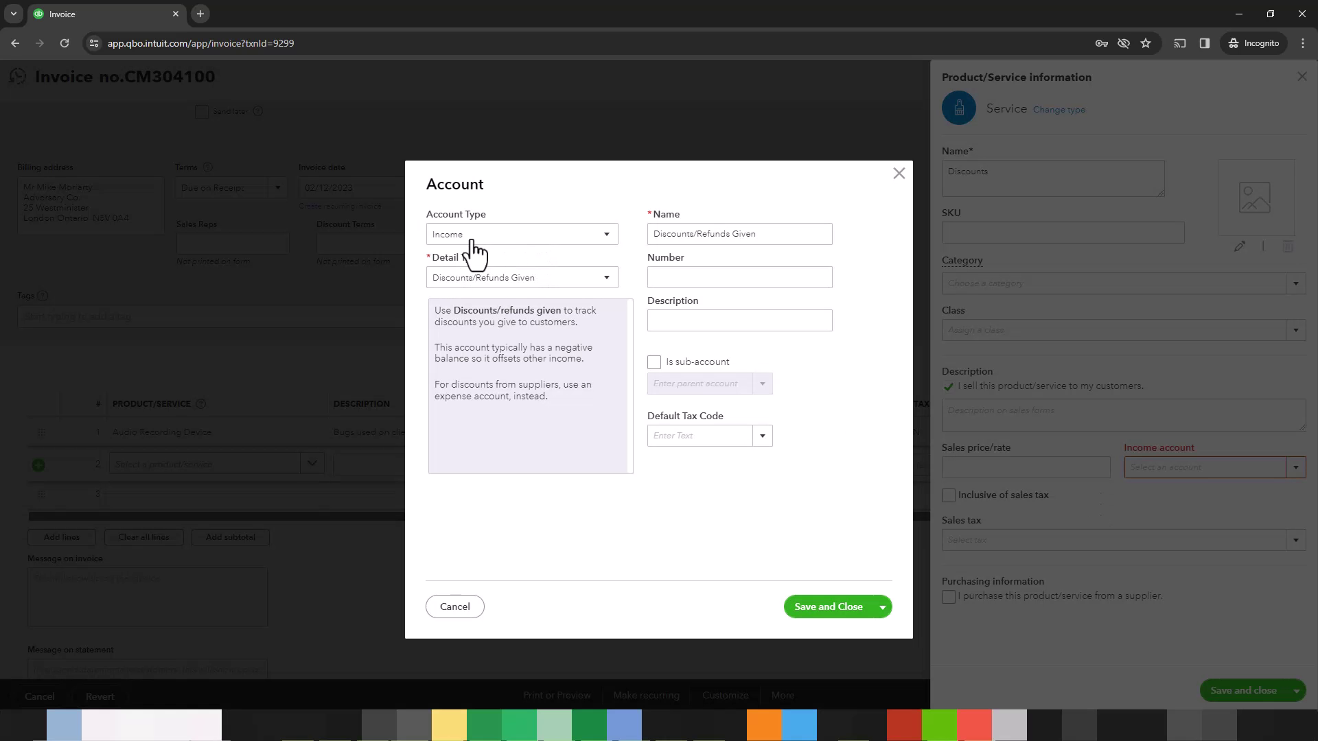
left_click(685, 234)
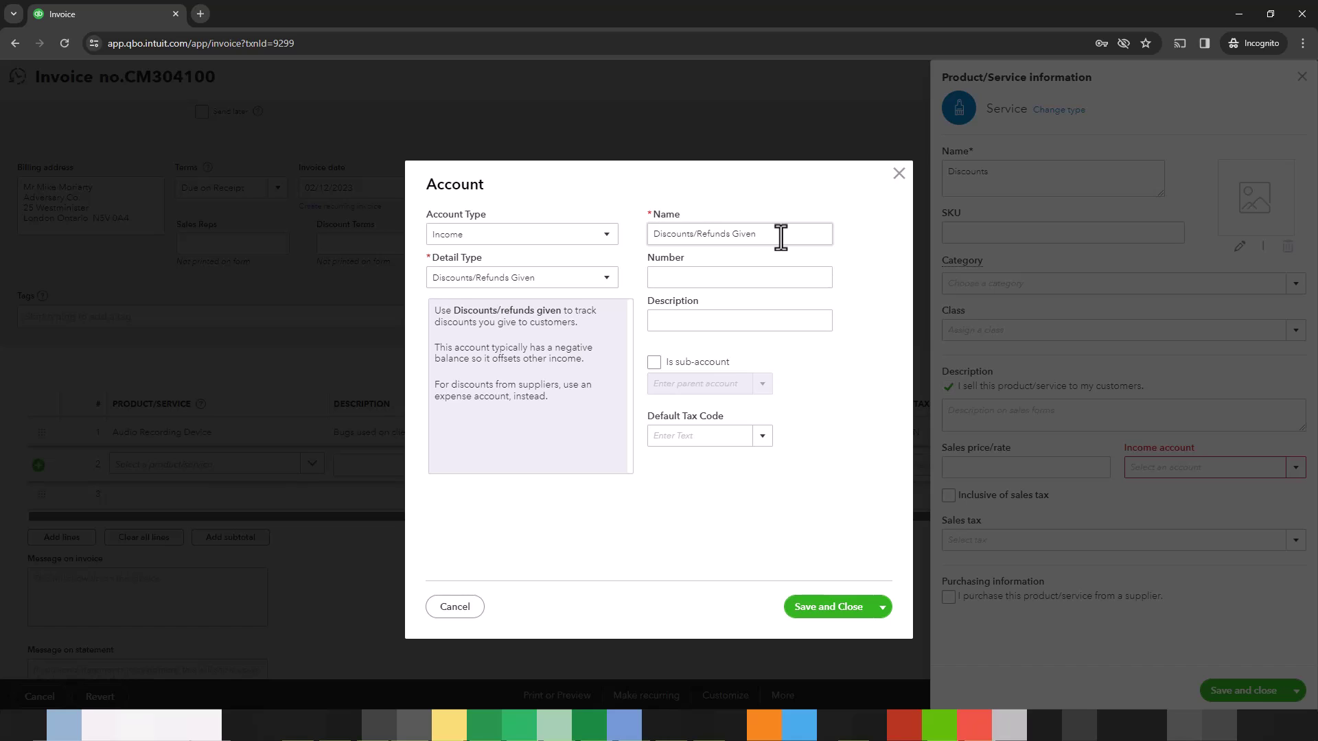
left_click(896, 176)
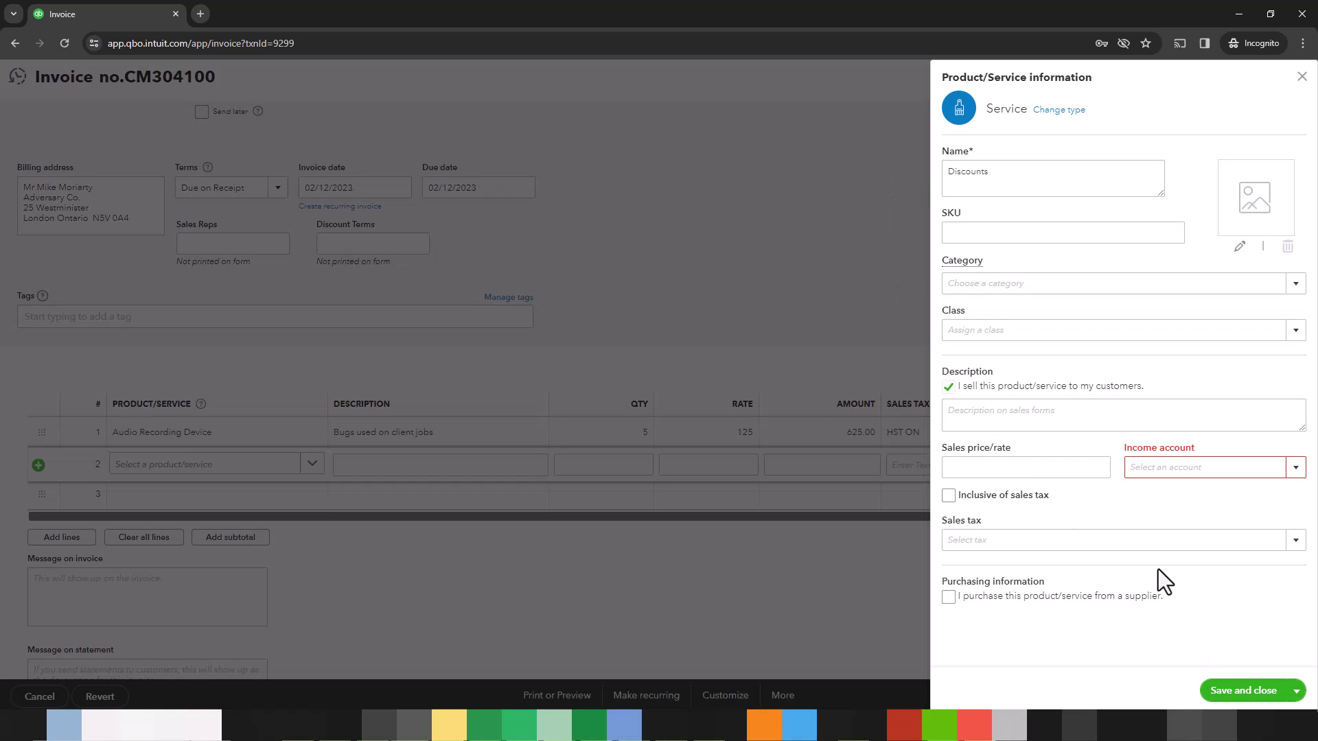
Search the income accounts for 'dis' and pick Discounts given
left_click(1295, 467)
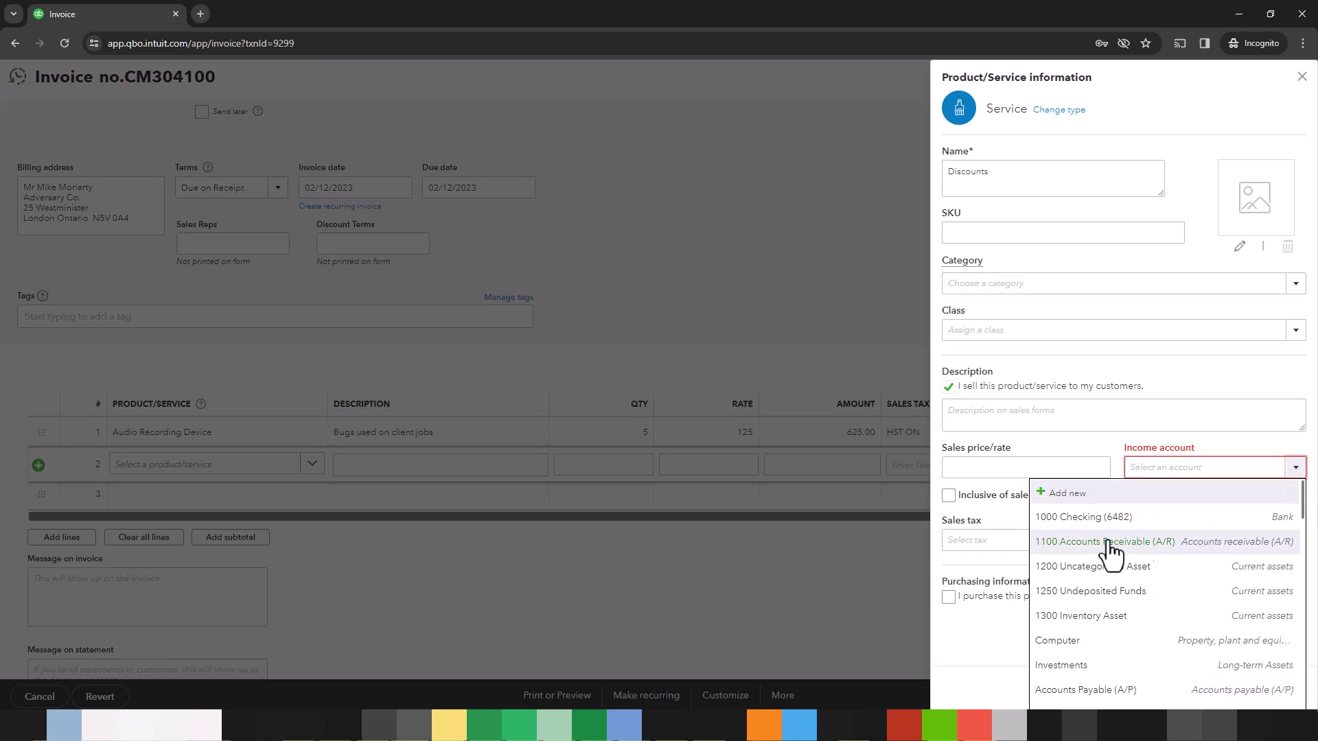
left_click(1156, 464)
type("di")
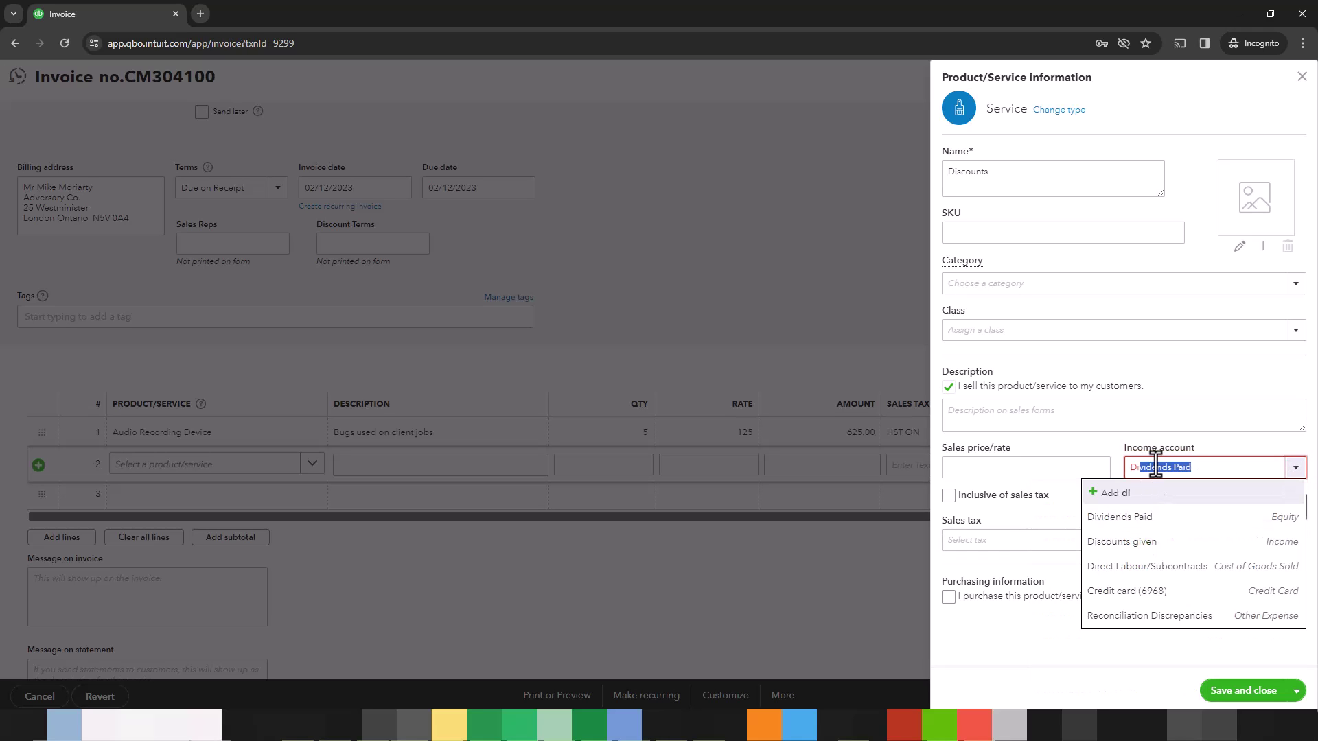
type("s")
left_click(1121, 516)
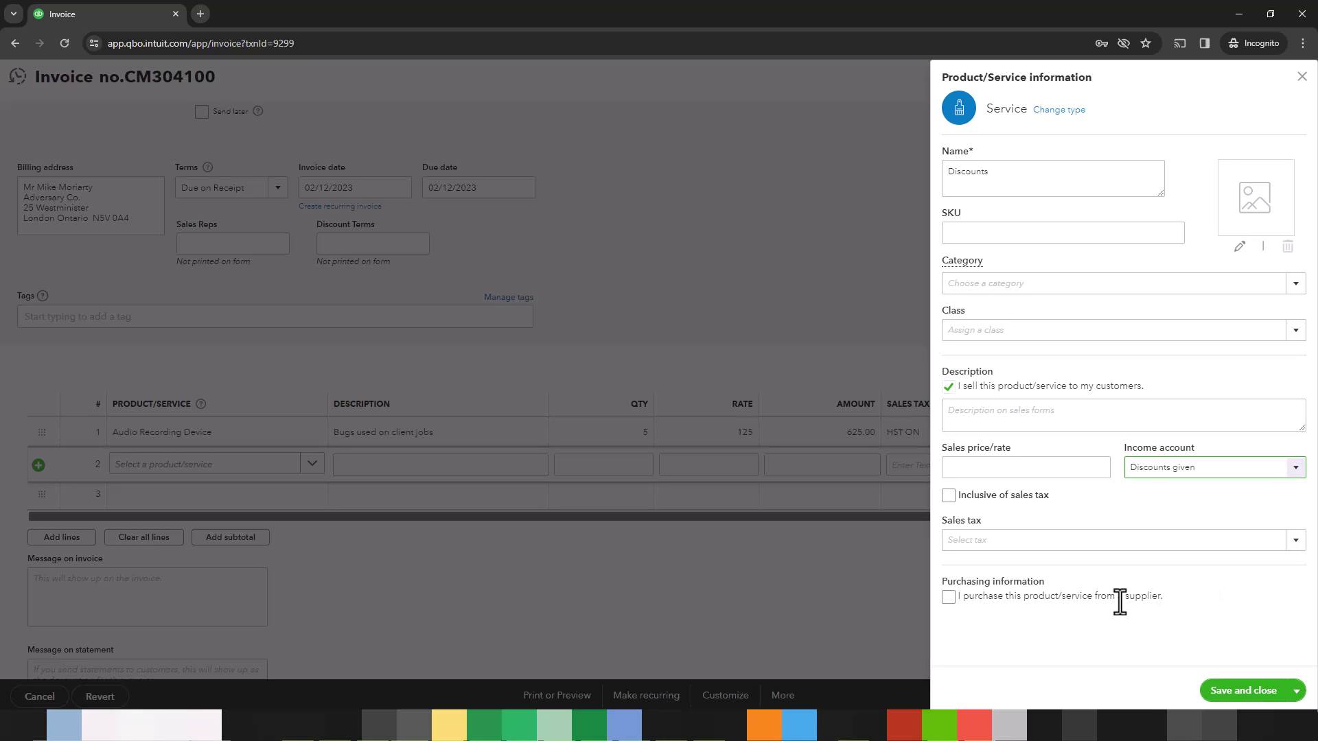
Save the Discounts service and describe line 2 as 'Because you are a great client'
left_click(1240, 691)
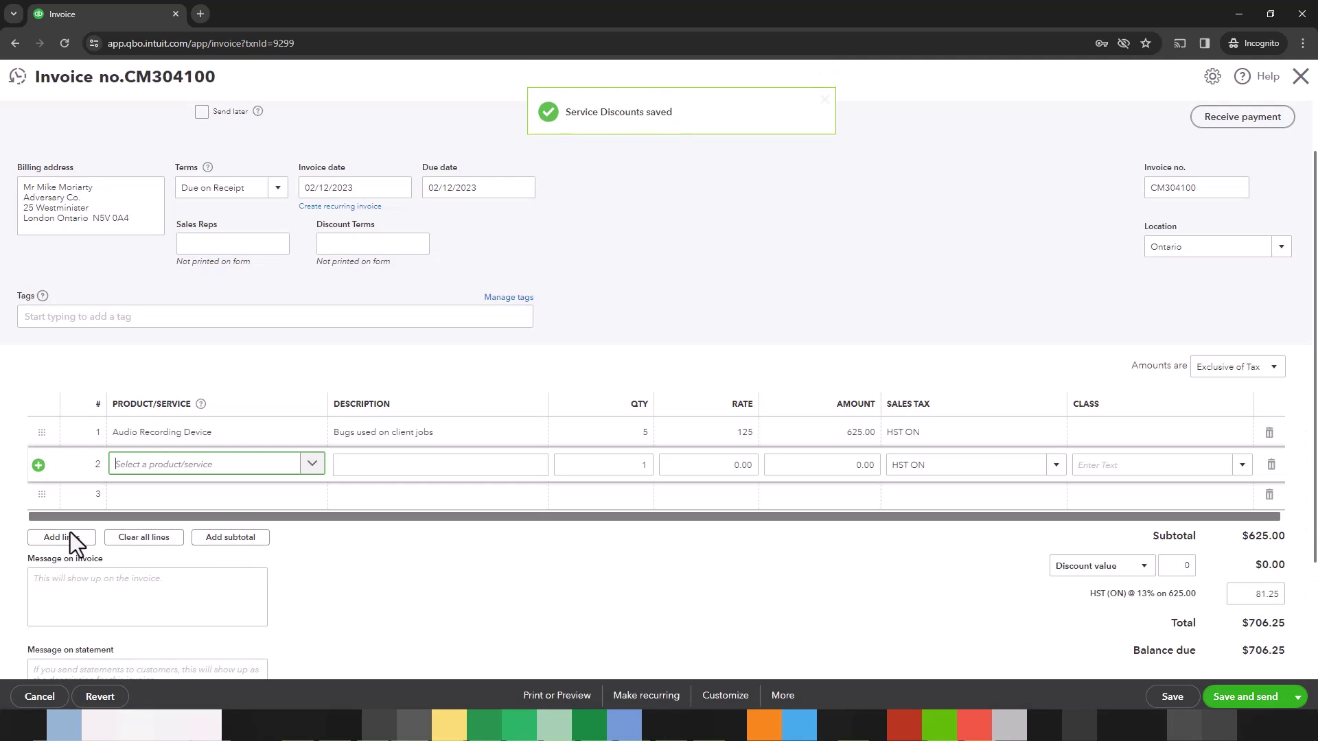
left_click(374, 464)
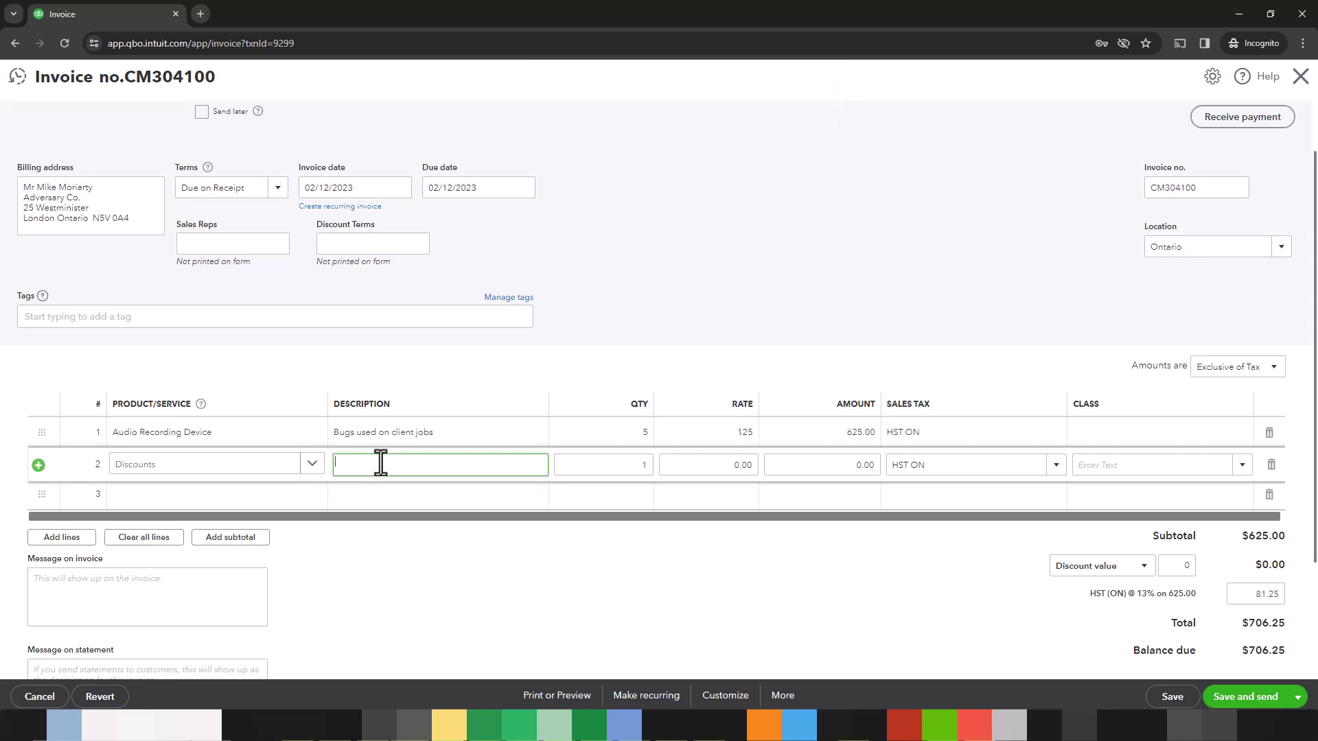
type("Because you are a great client!")
Enter 50 as the Discounts line rate and make it negative
left_click(717, 465)
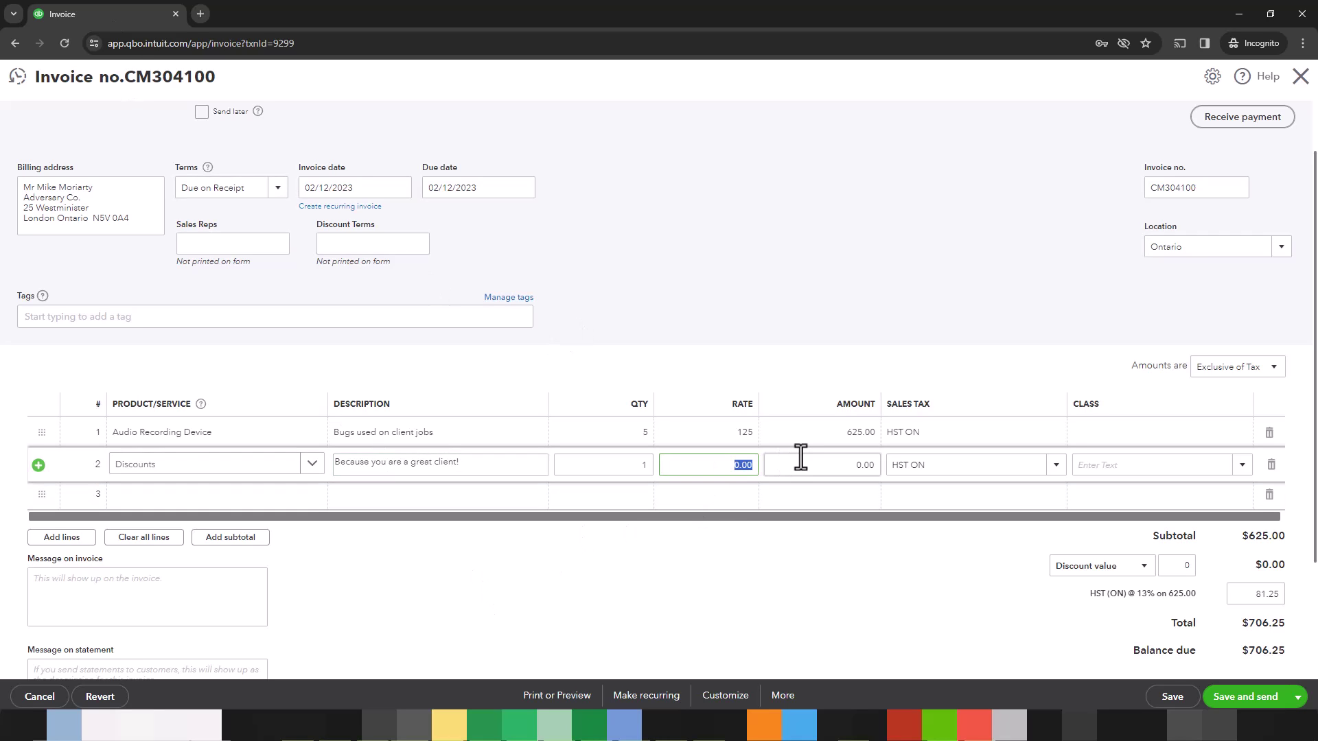
type("50")
left_click(800, 457)
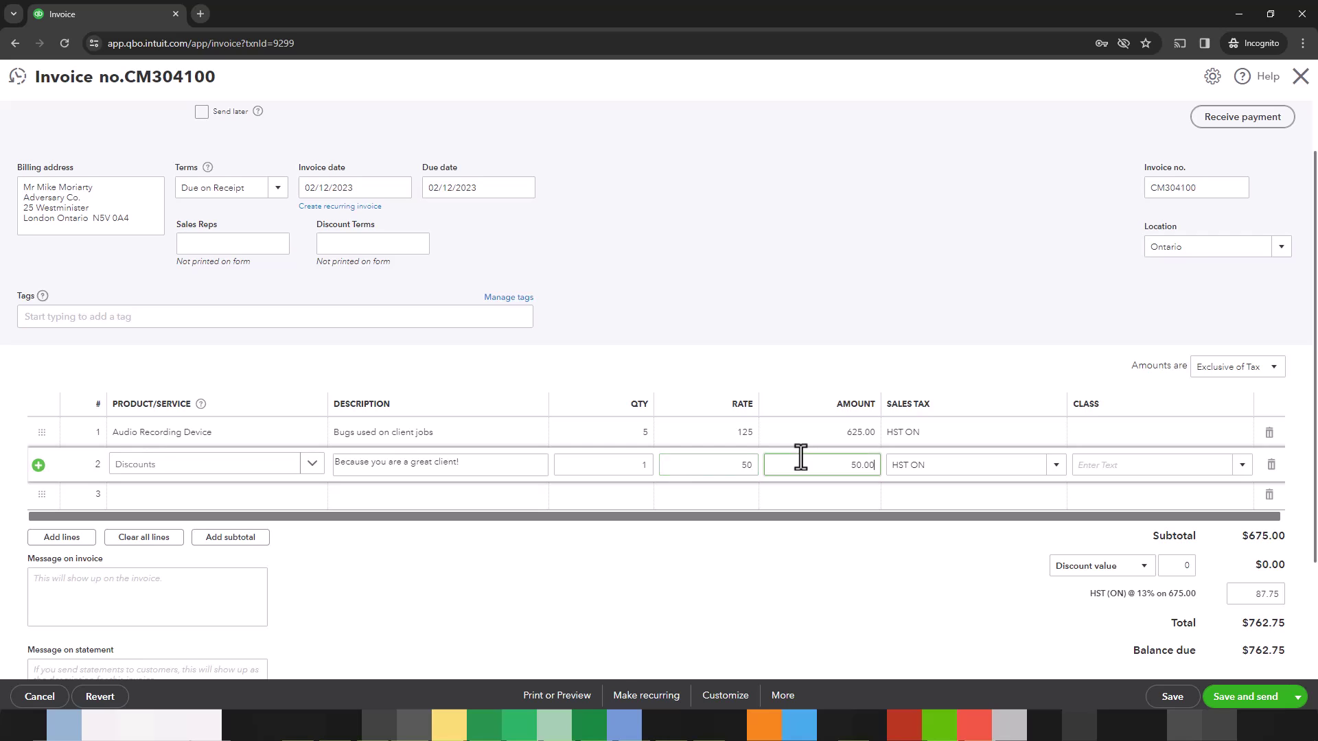
left_click(737, 465)
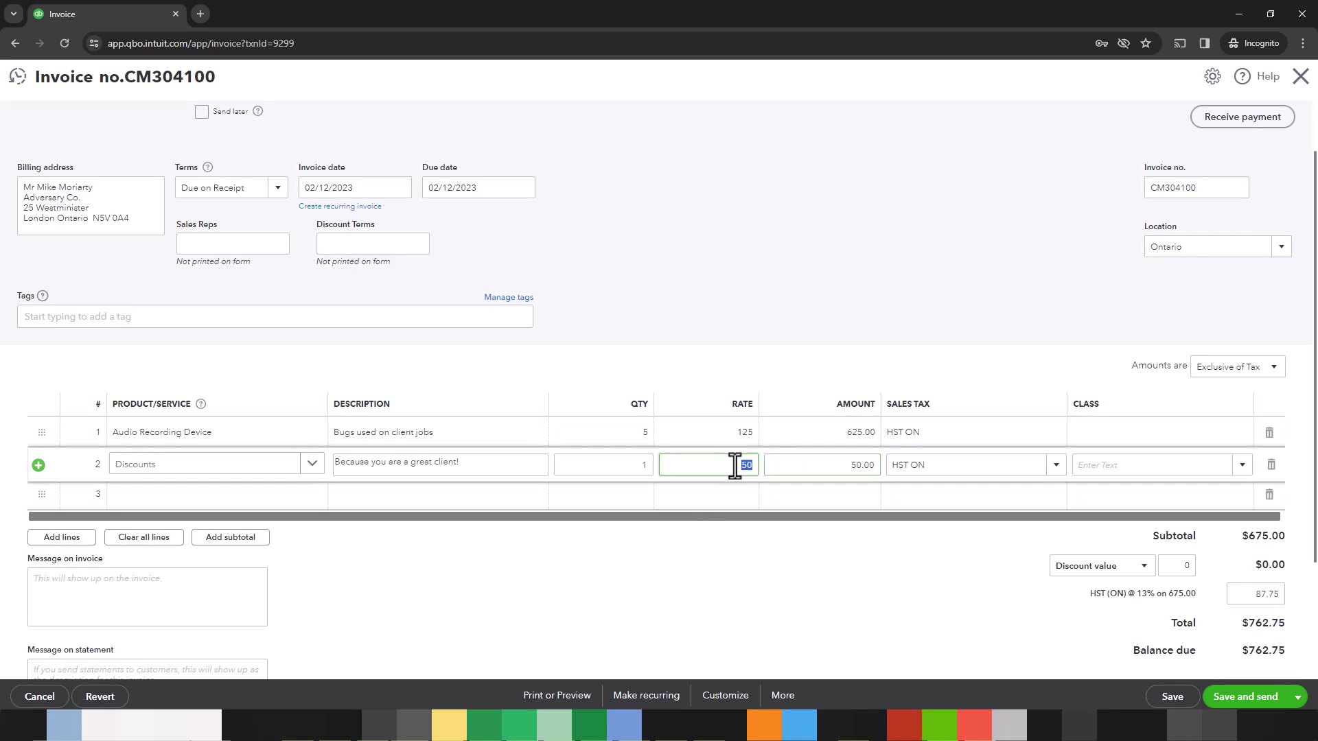
left_click(734, 465)
type("-")
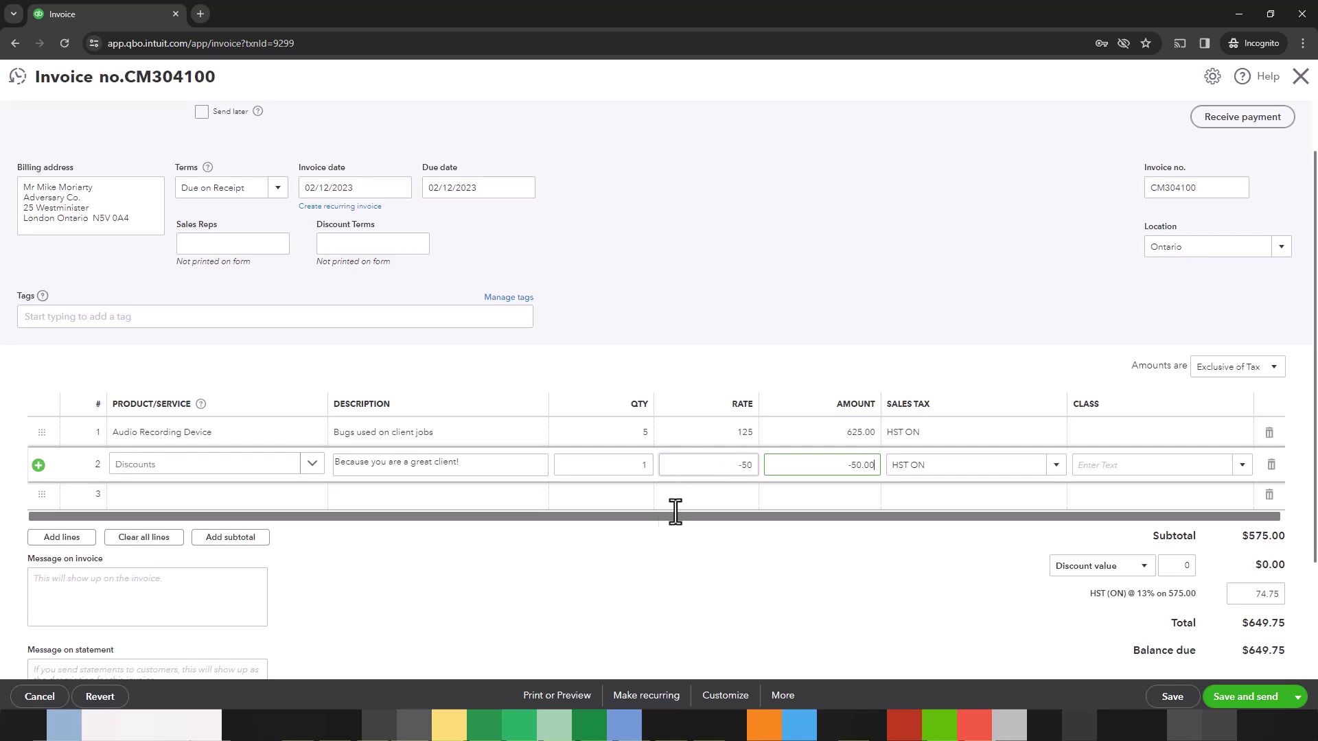
left_click(587, 582)
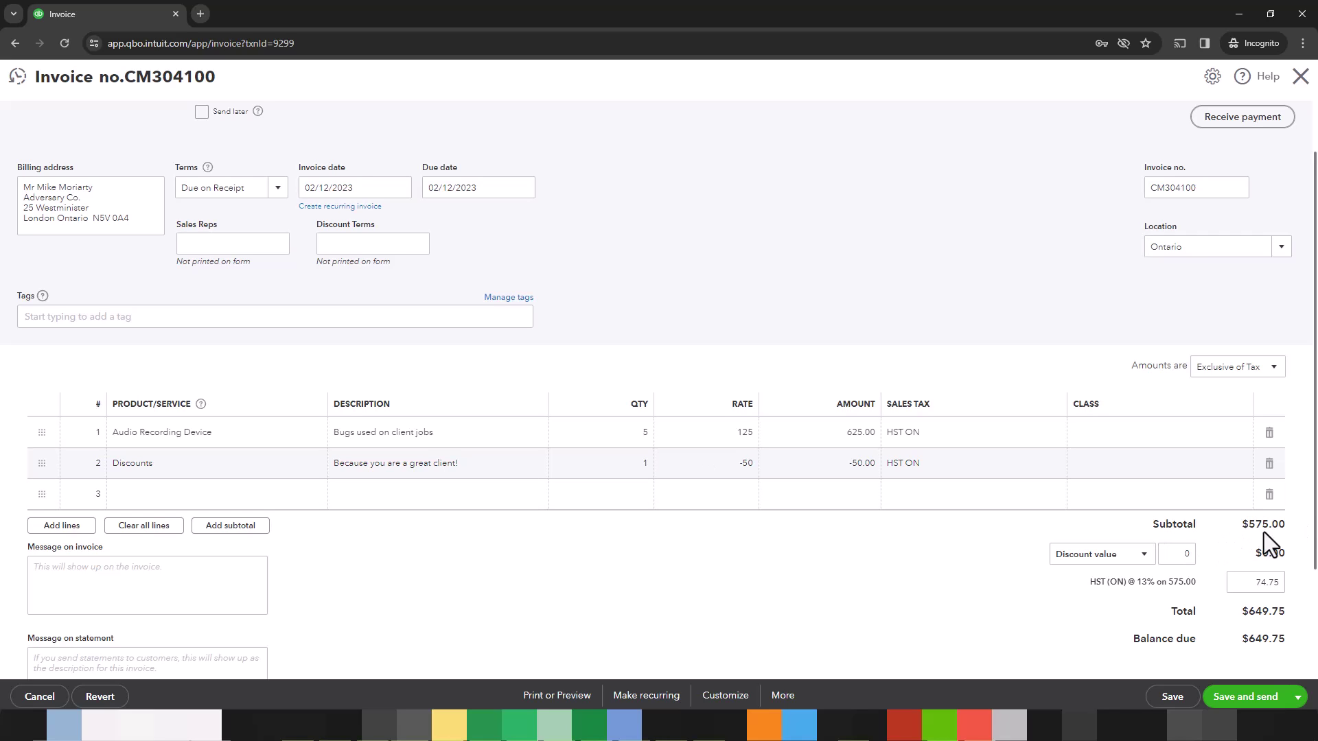
Re-enter the Discounts rate as -50, giving a $575.00 subtotal and $649.75 total
left_click(737, 464)
type("5")
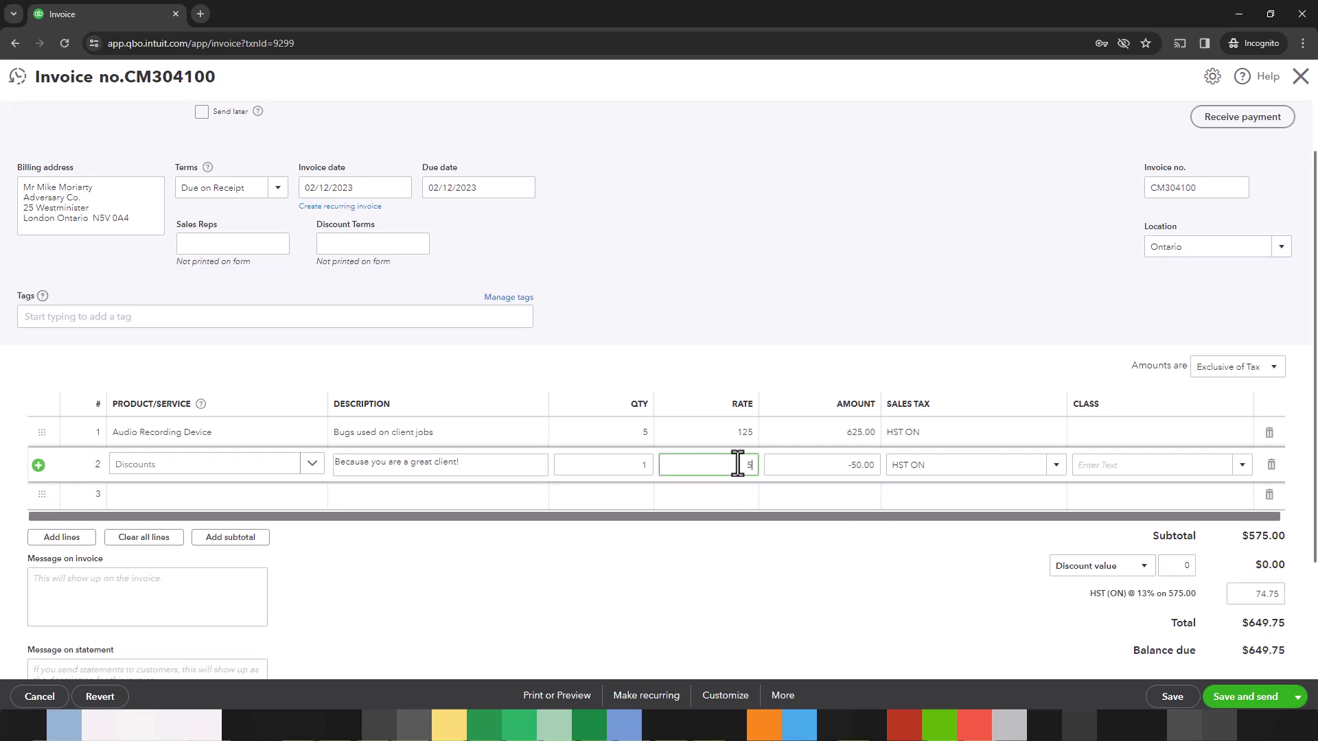
type("0")
key("Tab")
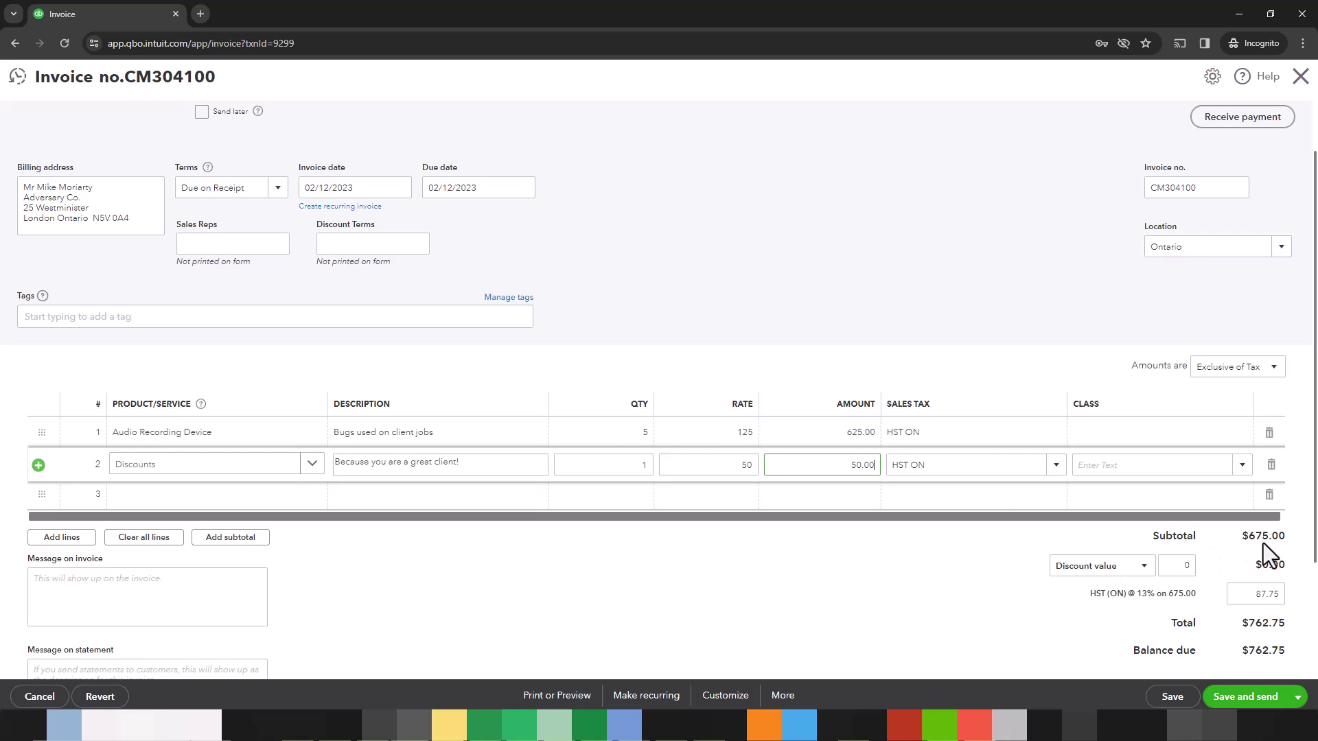
left_click(726, 464)
left_click(726, 463)
type("-")
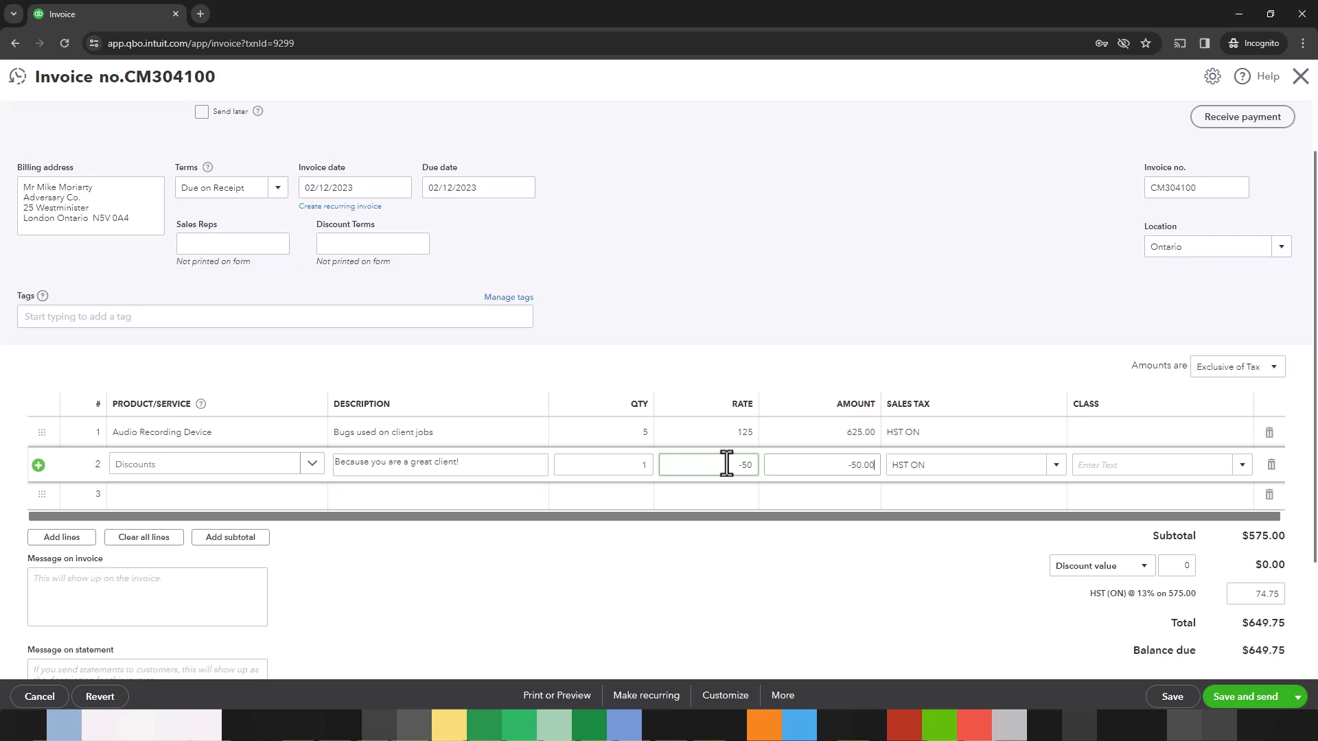
key("Tab")
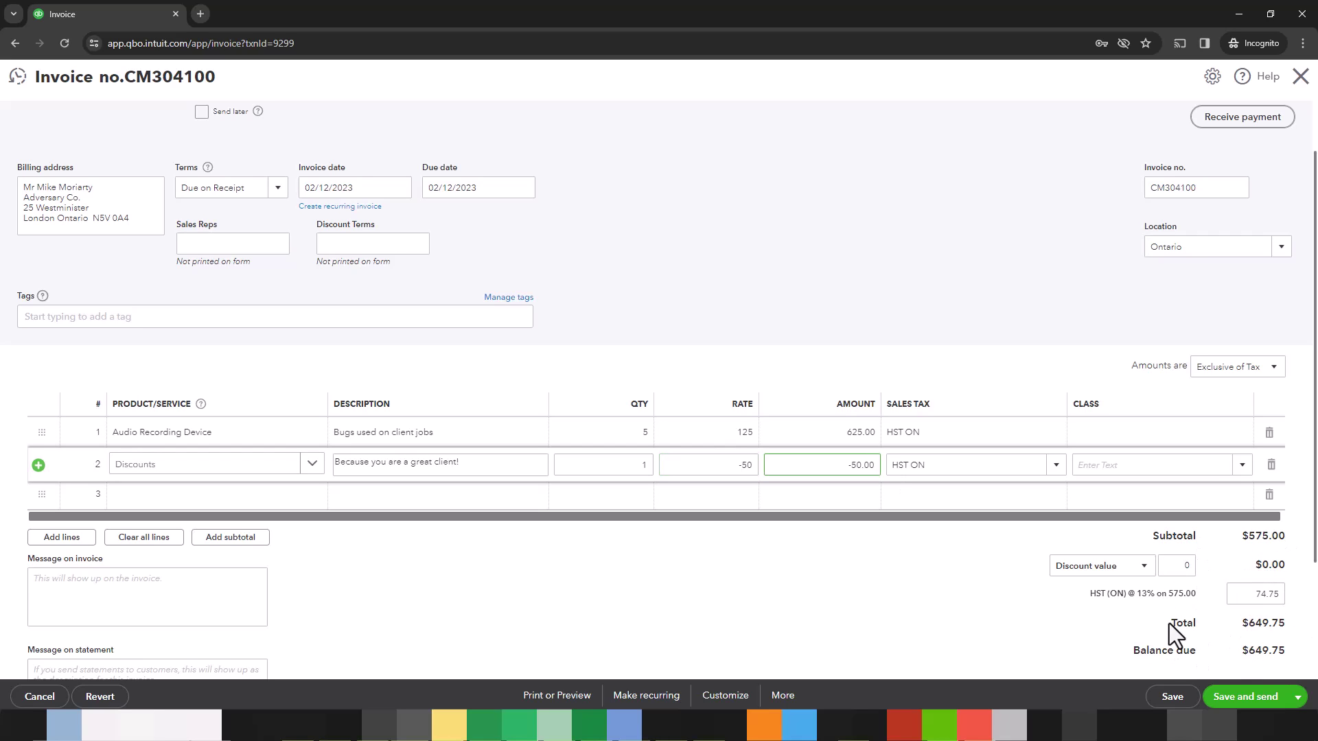
Save and close invoice CM304100, then drill into the Profit and Loss Discounts given amount
left_click(1288, 696)
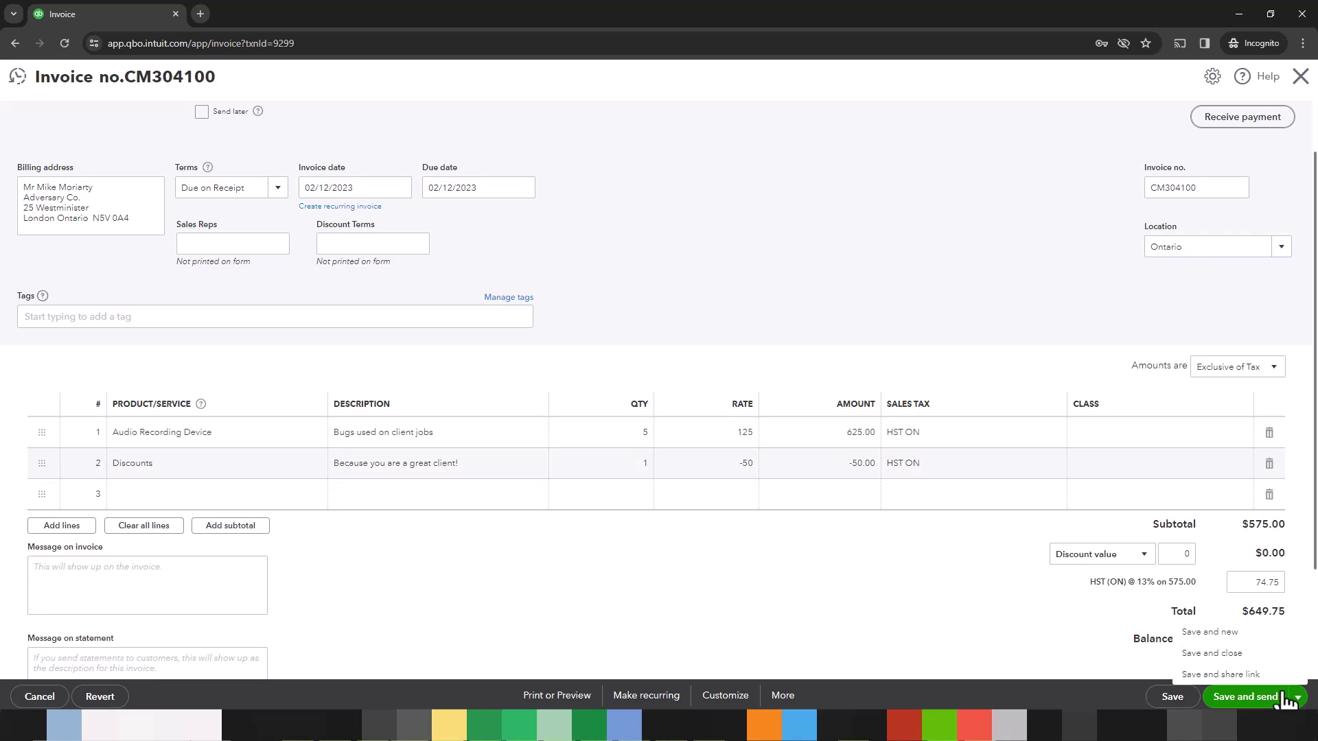
left_click(1216, 654)
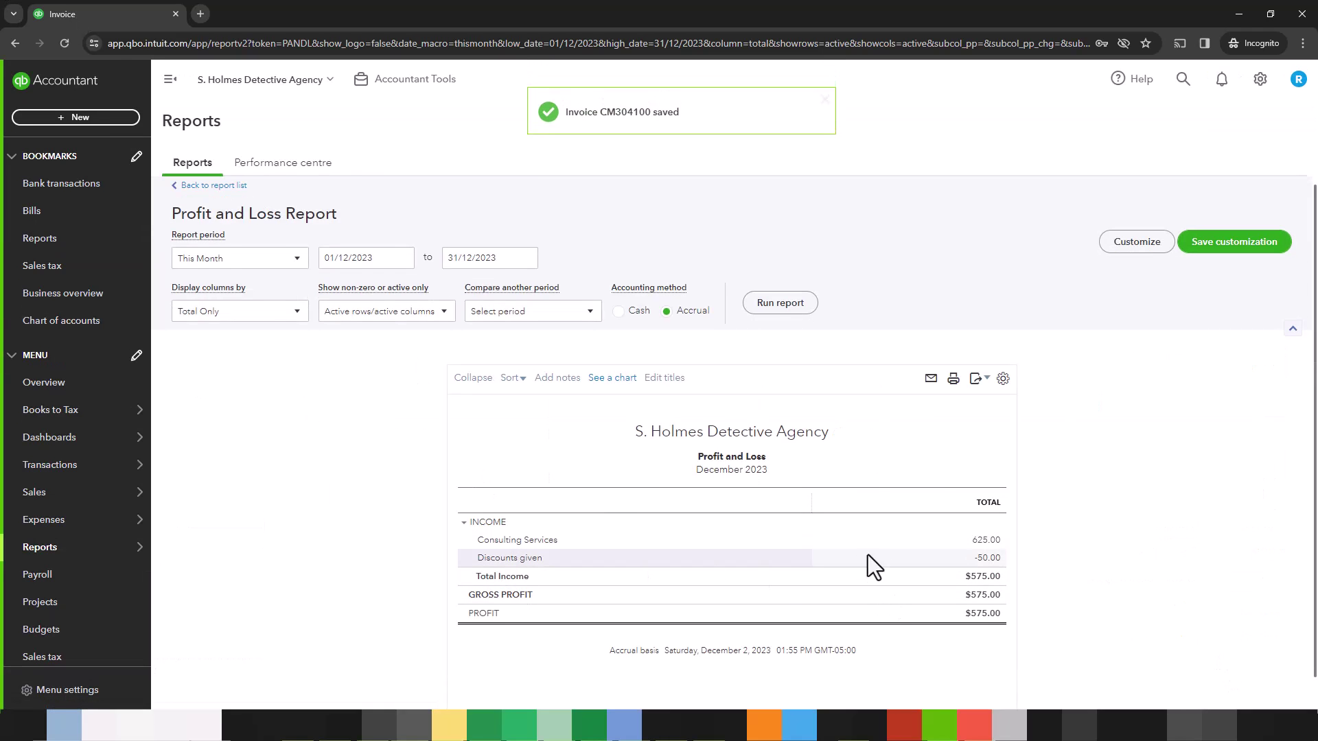
left_click(986, 558)
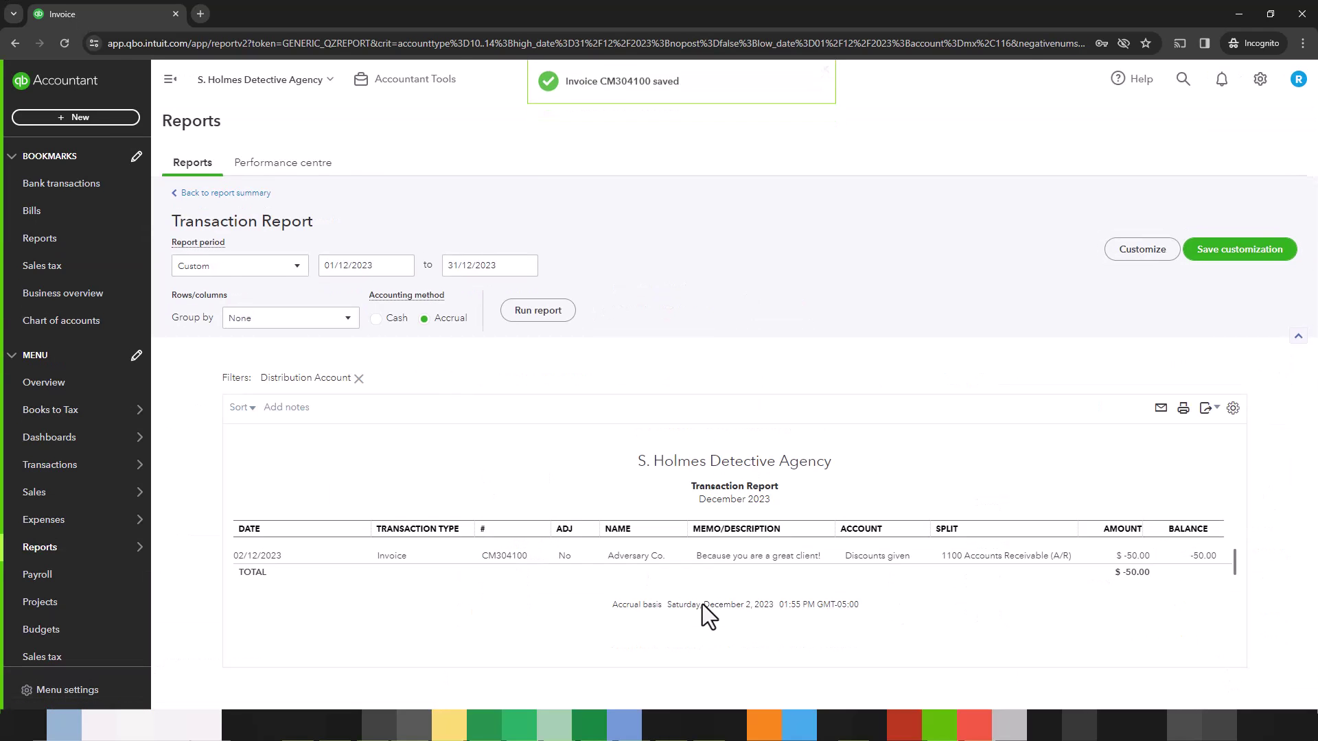